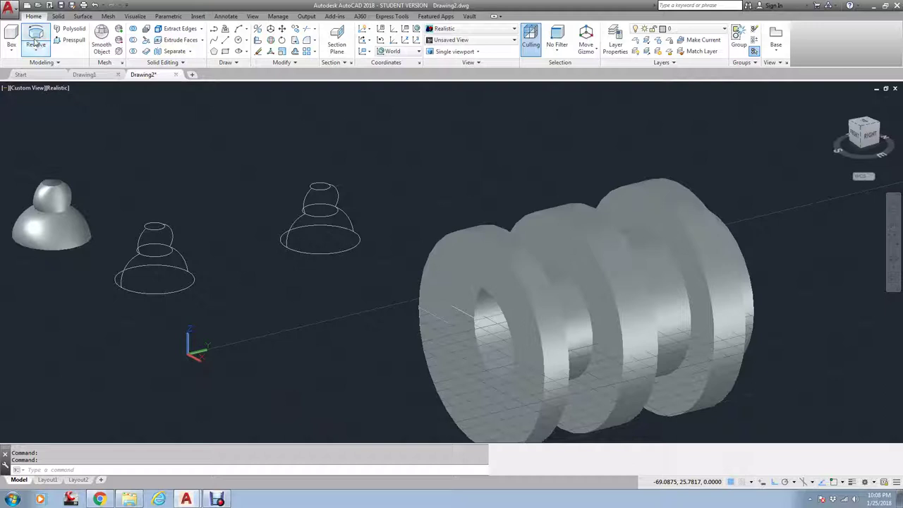
# - Examine the grooved revolved solid from a higher angle, along with the domed shapes and the open stepped profile
pyautogui.click(35, 51)
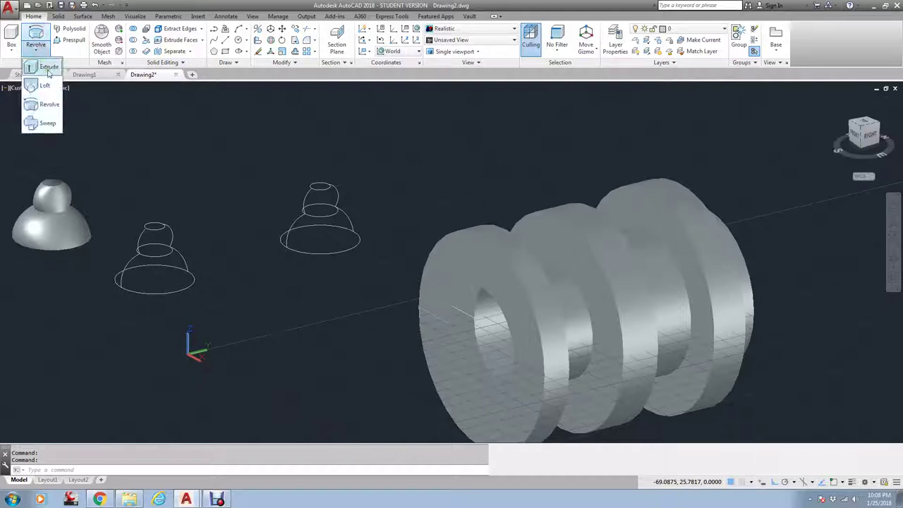
pyautogui.click(160, 156)
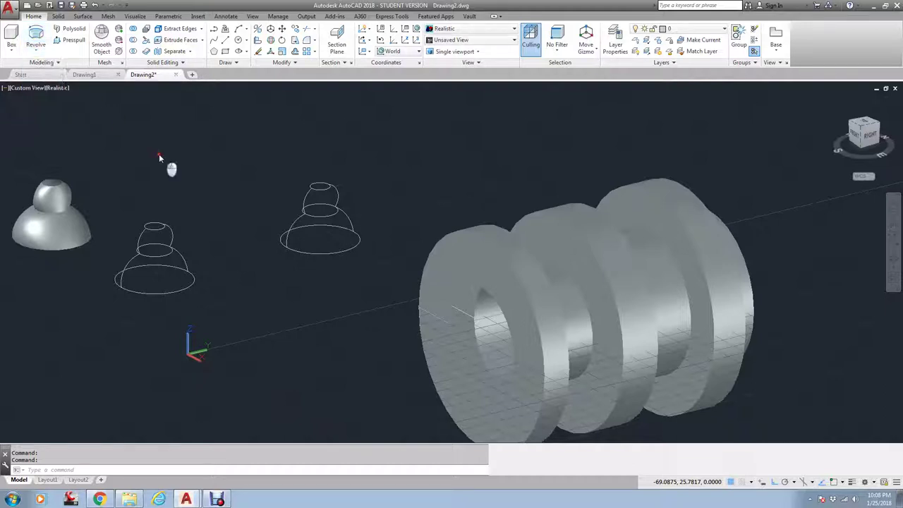
pyautogui.press('Escape')
pyautogui.moveTo(371, 217); pyautogui.dragTo(293, 173, button='middle')
pyautogui.press('Escape')
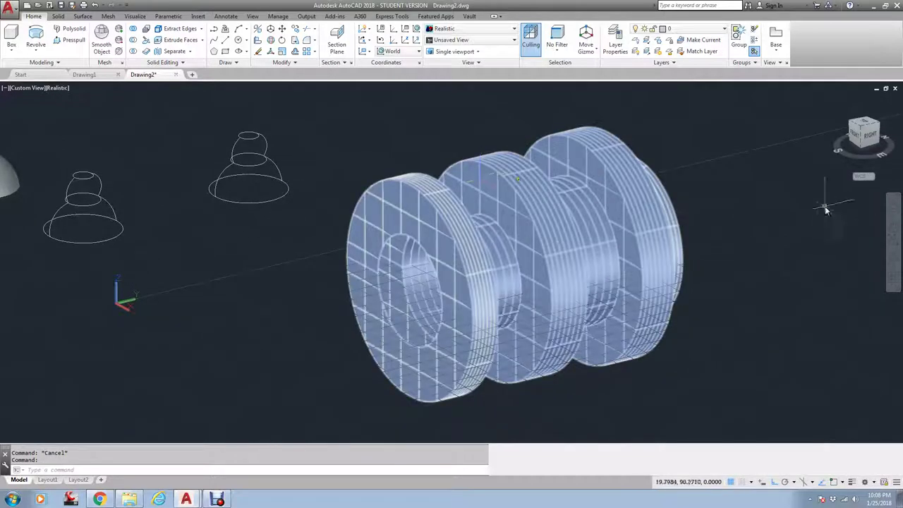
pyautogui.click(895, 208)
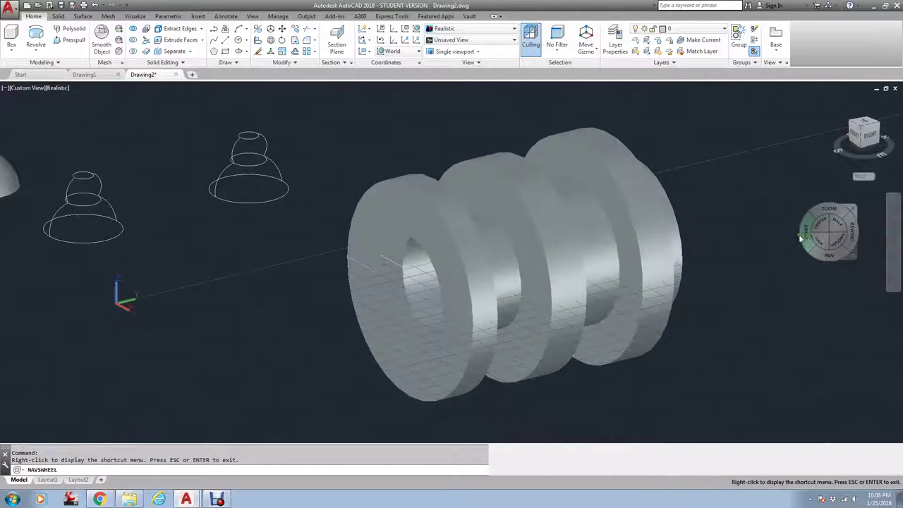
pyautogui.moveTo(811, 239)
pyautogui.mouseDown()
pyautogui.moveTo(688, 286)
pyautogui.moveTo(593, 230)
pyautogui.moveTo(564, 198)
pyautogui.moveTo(741, 250)
pyautogui.moveTo(788, 237)
pyautogui.moveTo(788, 254)
pyautogui.mouseUp()
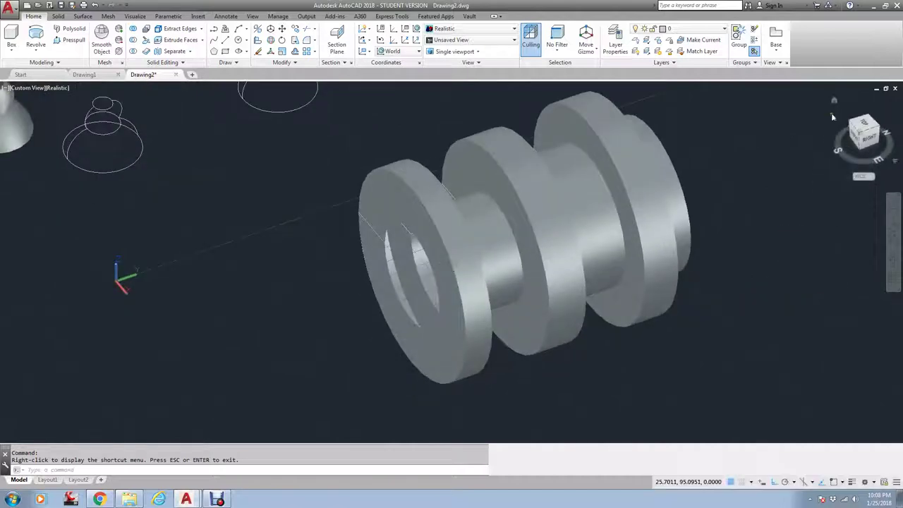
pyautogui.moveTo(522, 230); pyautogui.dragTo(591, 255, button='middle')
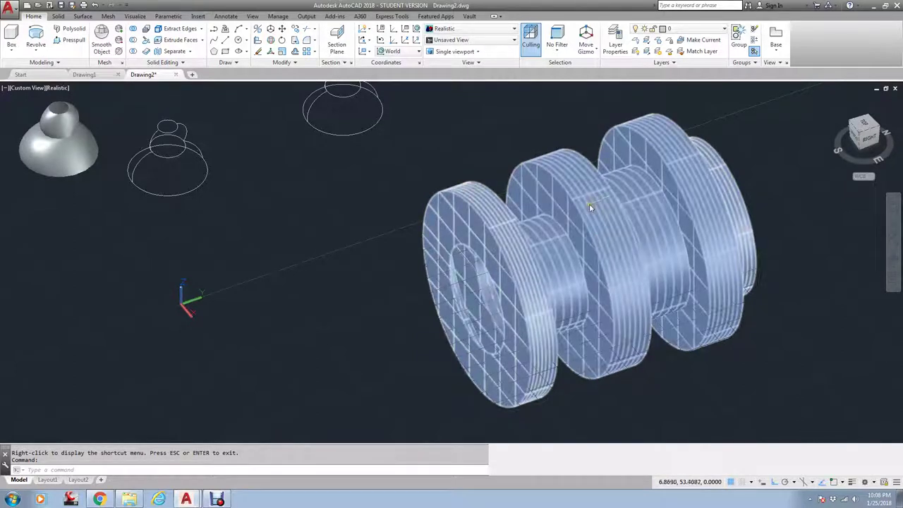
pyautogui.moveTo(341, 207); pyautogui.dragTo(558, 270, button='middle')
pyautogui.moveTo(145, 178); pyautogui.dragTo(272, 169, button='middle')
pyautogui.scroll(-3, 306, 148)
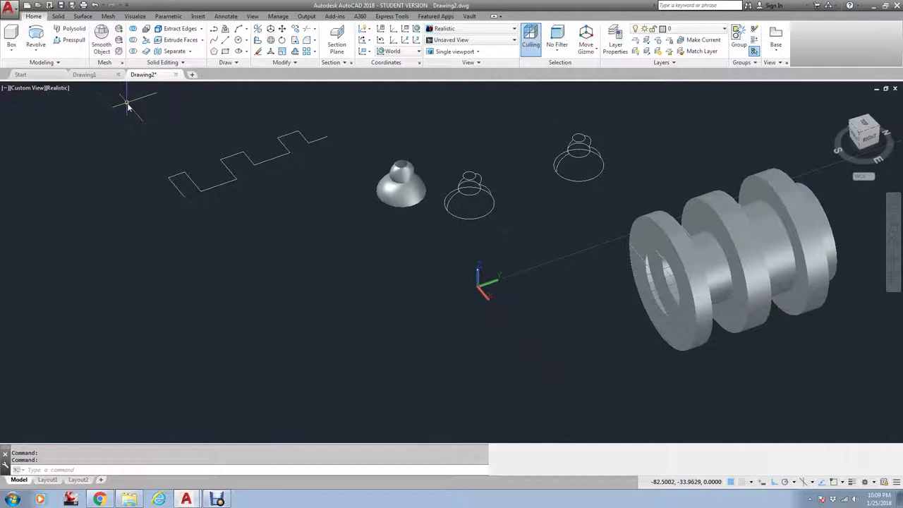
# - Revolve the open stepped profile 360 degrees about a straight axis set a clear distance from its open side
pyautogui.click(36, 39)
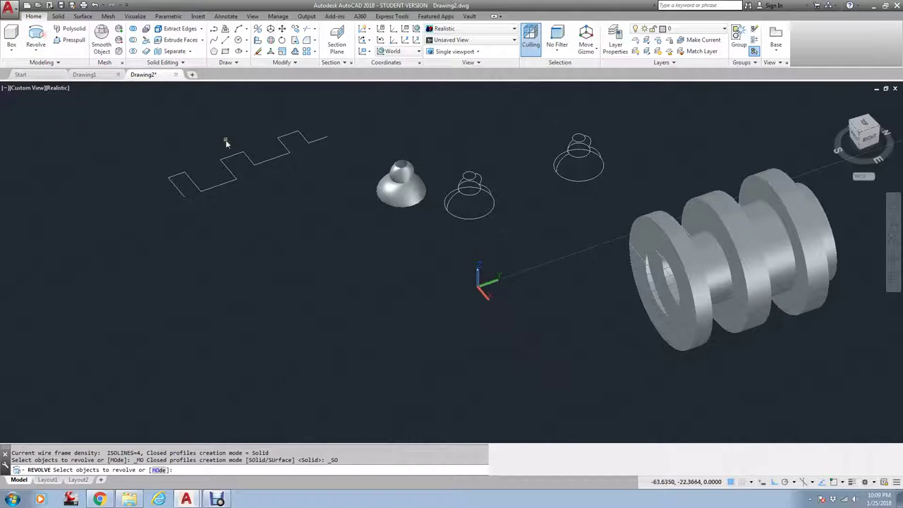
pyautogui.click(285, 154)
pyautogui.press('Return')
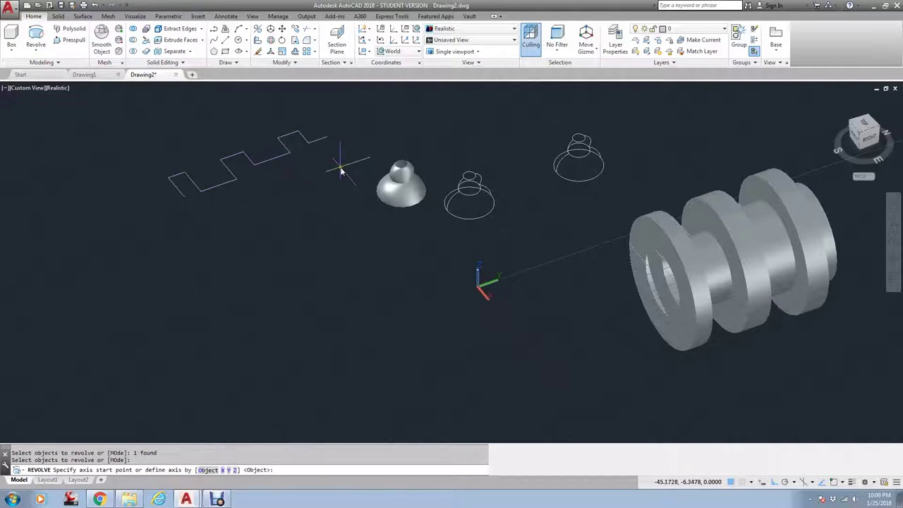
pyautogui.click(341, 168)
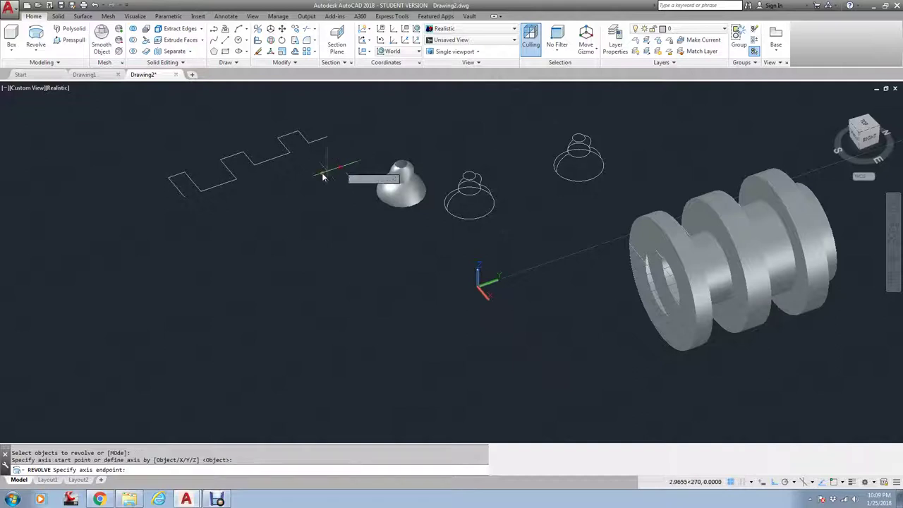
pyautogui.click(169, 218)
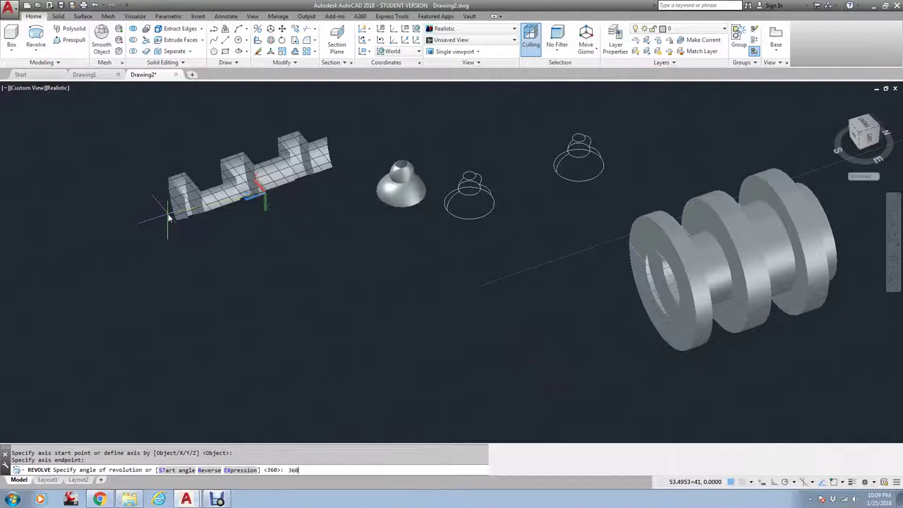
pyautogui.write('360')
pyautogui.press('Return')
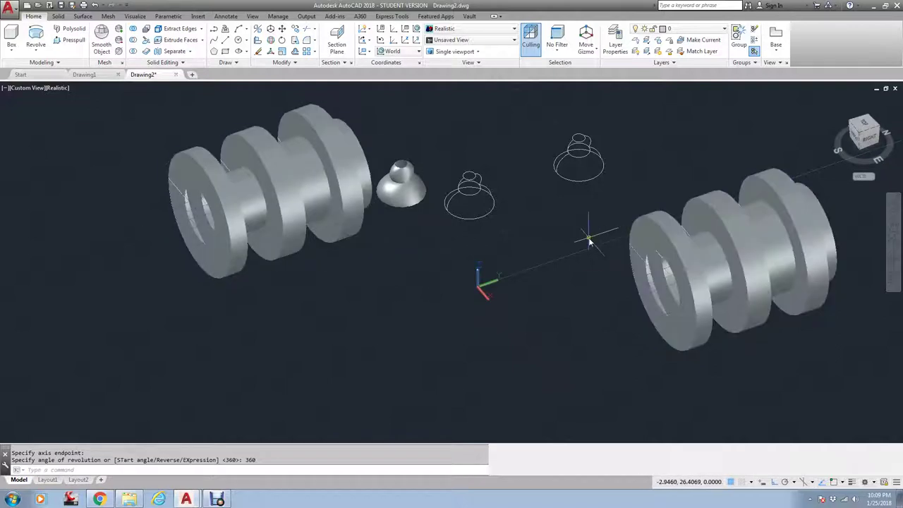
# - Undo the last revolve of the stepped profile and leave no solid selected
pyautogui.write('u')
pyautogui.press('Return')
pyautogui.click(717, 228)
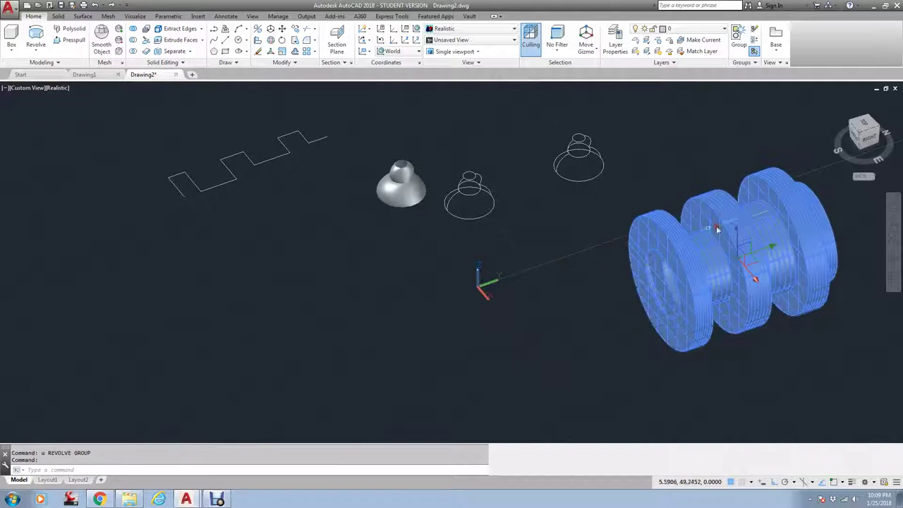
pyautogui.press('Escape')
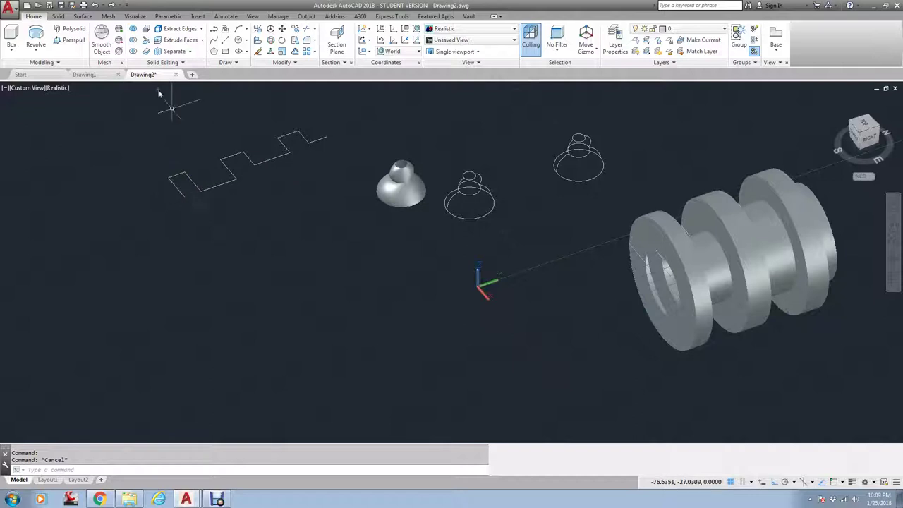
# - Try to revolve the stepped profile 360 degrees about an axis through both endpoints of its first recessed segment
pyautogui.click(36, 48)
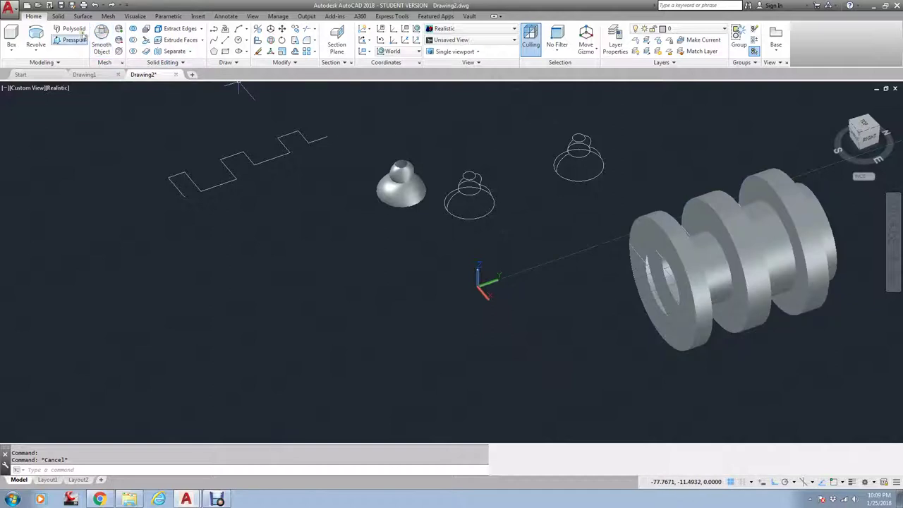
pyautogui.click(37, 35)
pyautogui.click(235, 171)
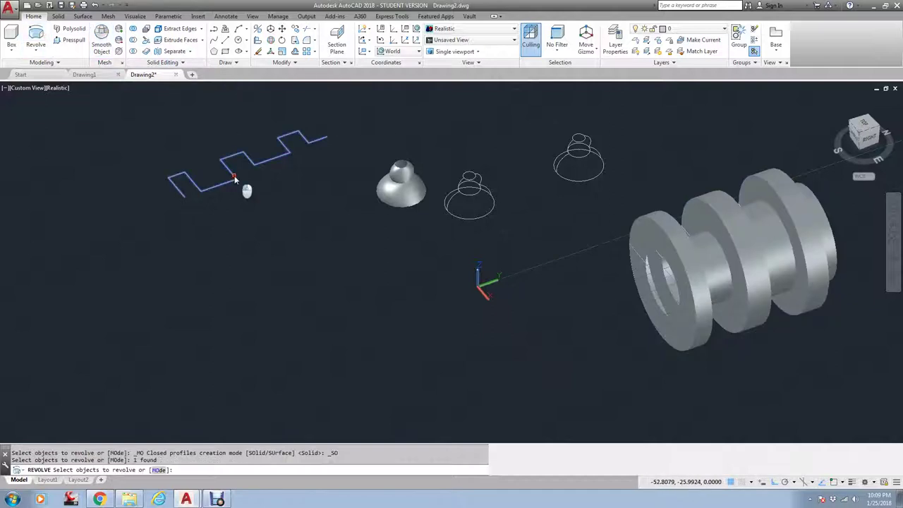
pyautogui.press('Return')
pyautogui.write('end')
pyautogui.press('Return')
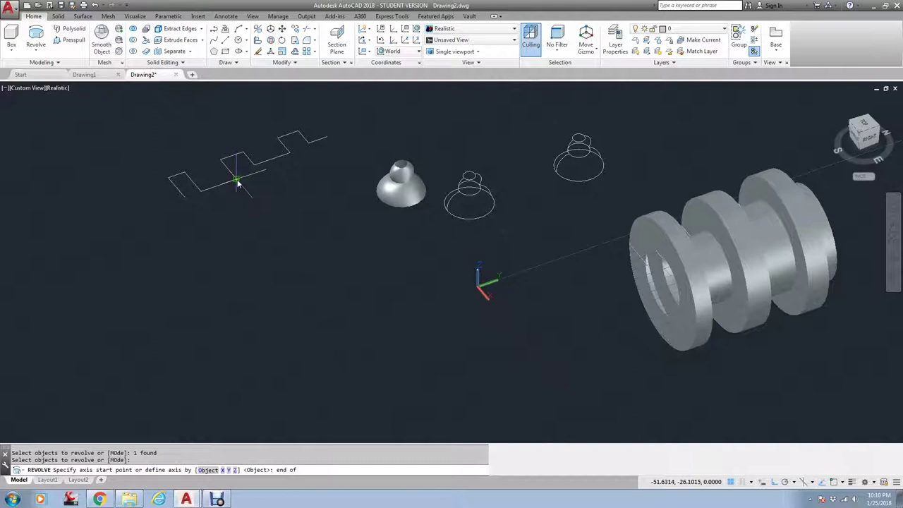
pyautogui.click(234, 176)
pyautogui.write('end')
pyautogui.press('Return')
pyautogui.click(201, 191)
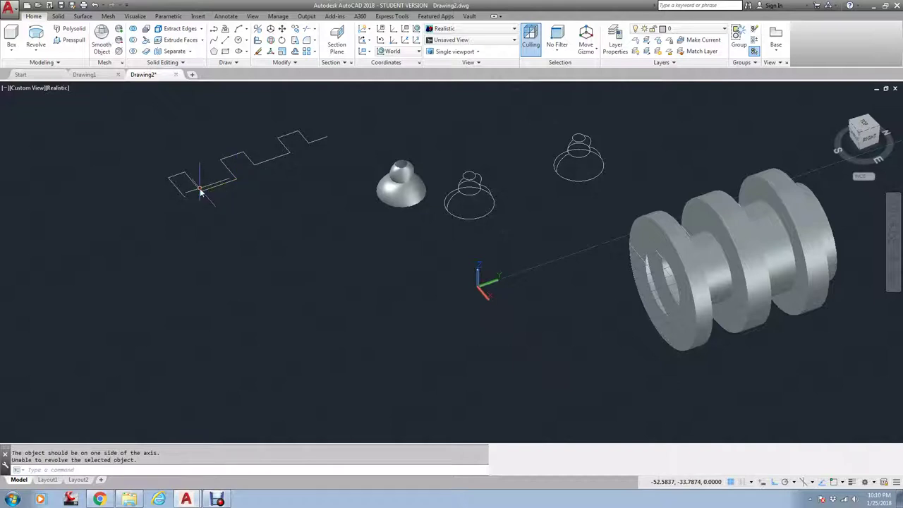
pyautogui.scroll(2, 200, 191)
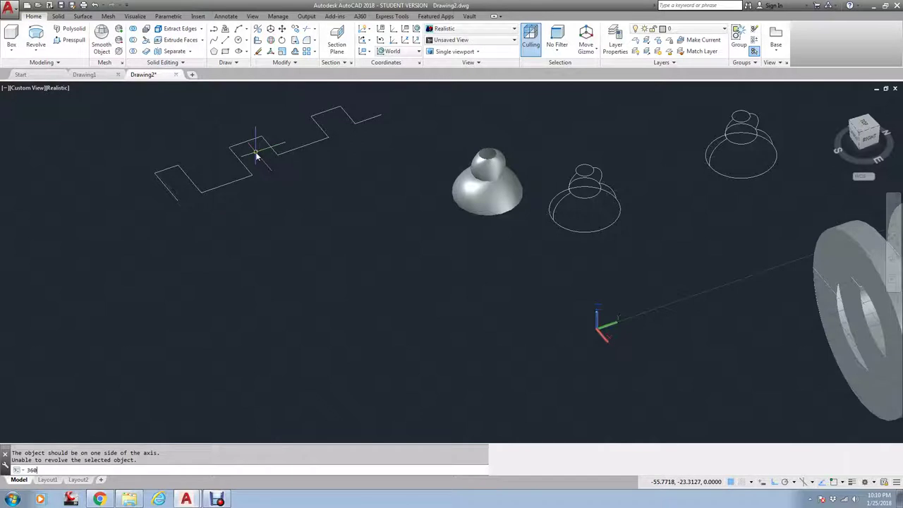
pyautogui.press('Return')
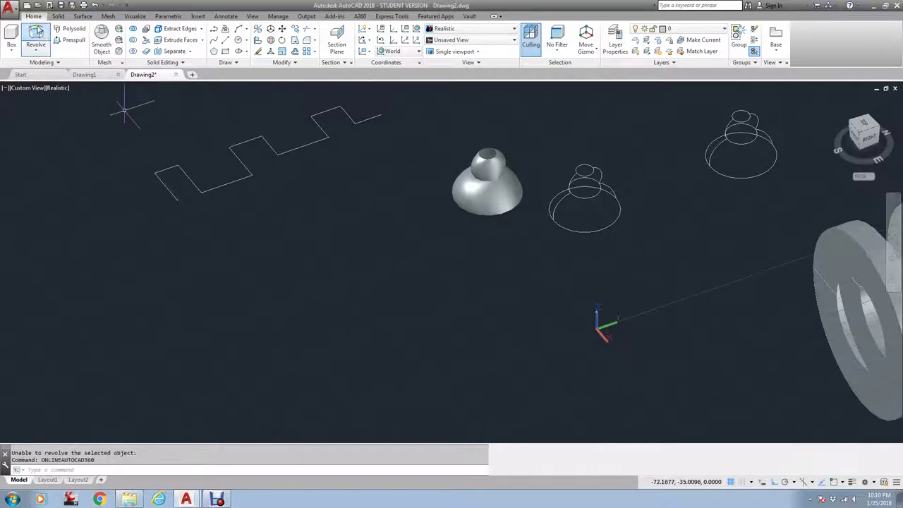
# - Try the revolve again with the window-selected stepped profile, using the same recessed segment's endpoints as the axis
pyautogui.click(35, 35)
pyautogui.click(358, 166)
pyautogui.click(262, 122)
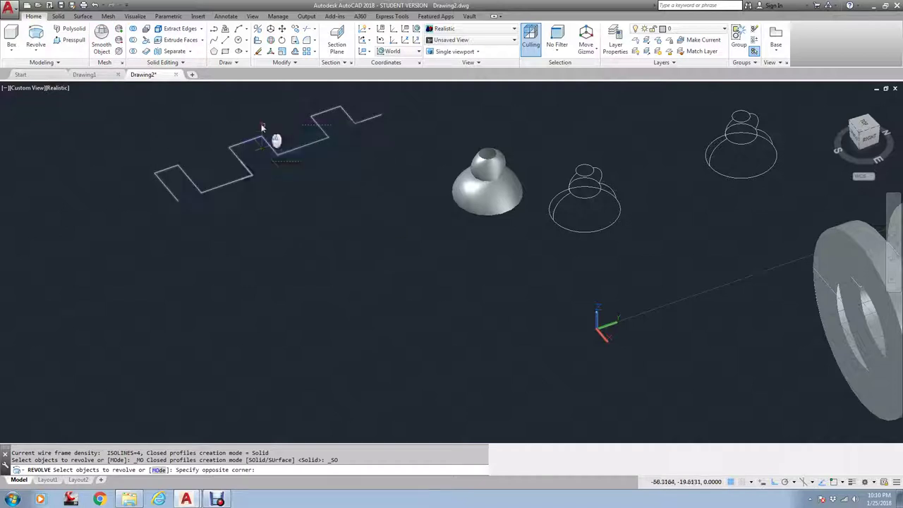
pyautogui.press('Return')
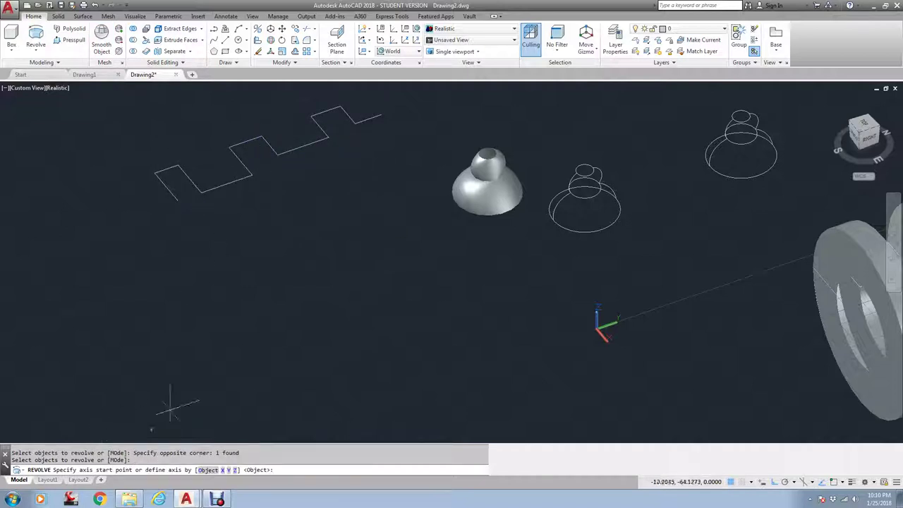
pyautogui.write('end')
pyautogui.press('Return')
pyautogui.click(251, 175)
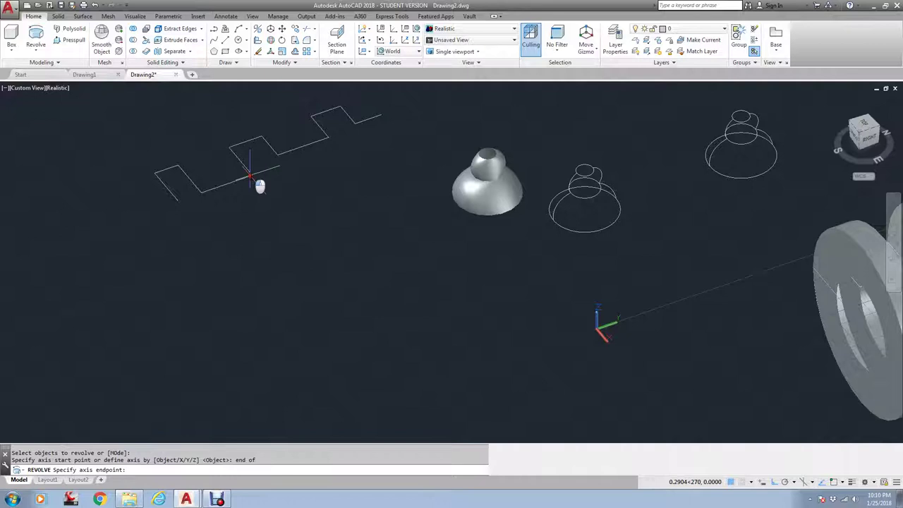
pyautogui.click(201, 192)
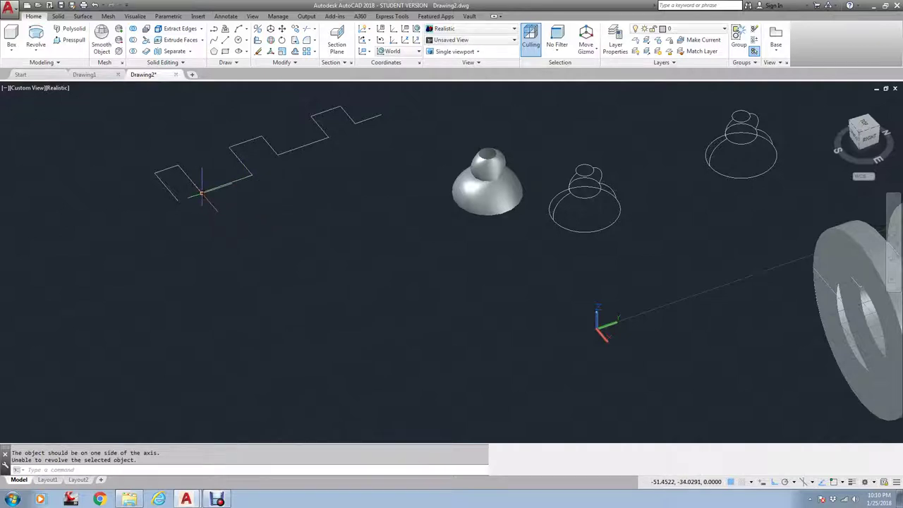
# - Try to revolve the stepped profile 360 degrees about an axis from the recessed segment's endpoint to a point beyond the profile's near end
pyautogui.press('Return')
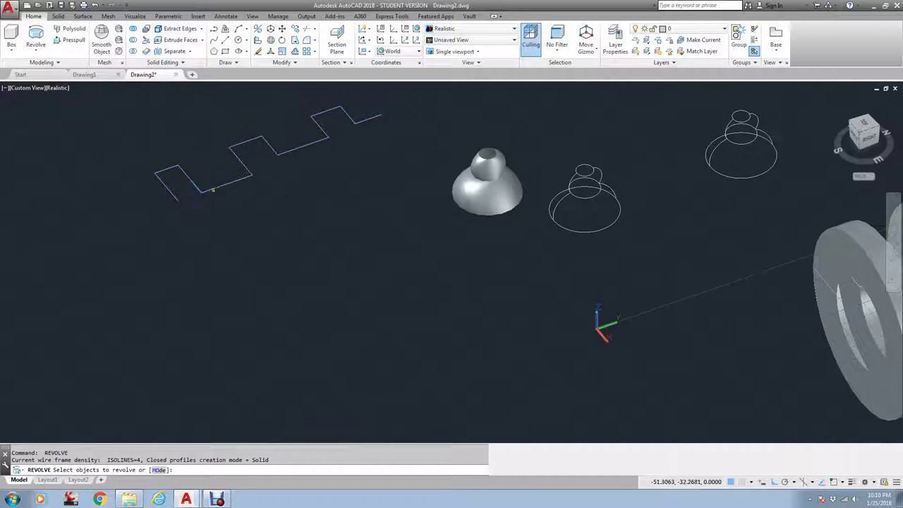
pyautogui.click(211, 189)
pyautogui.press('Return')
pyautogui.write('end')
pyautogui.press('Return')
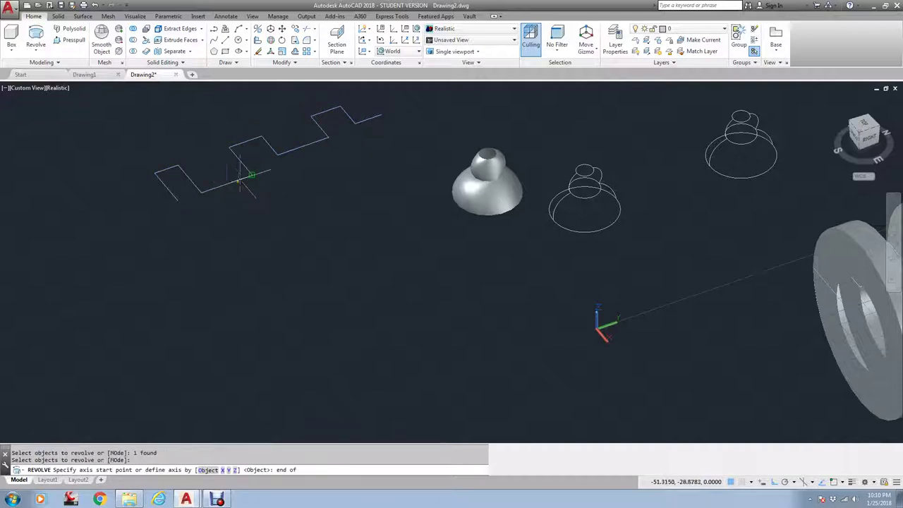
pyautogui.click(251, 176)
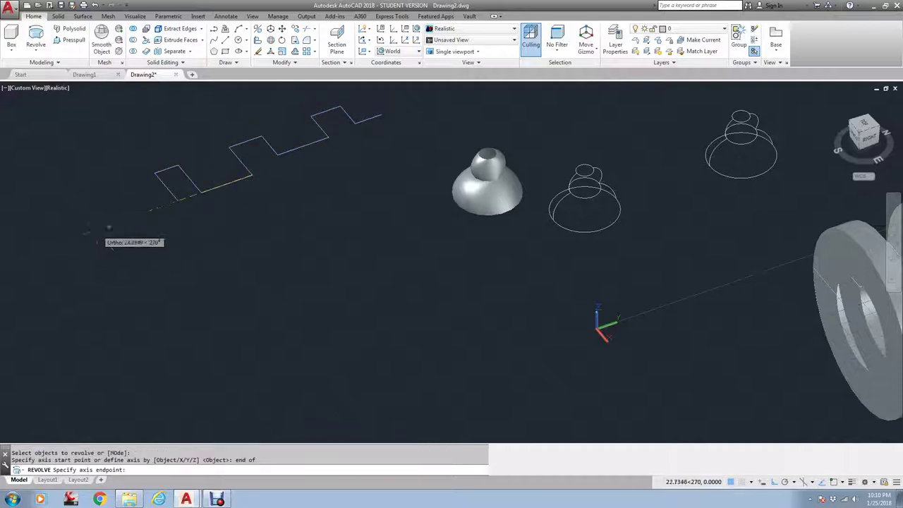
pyautogui.click(106, 226)
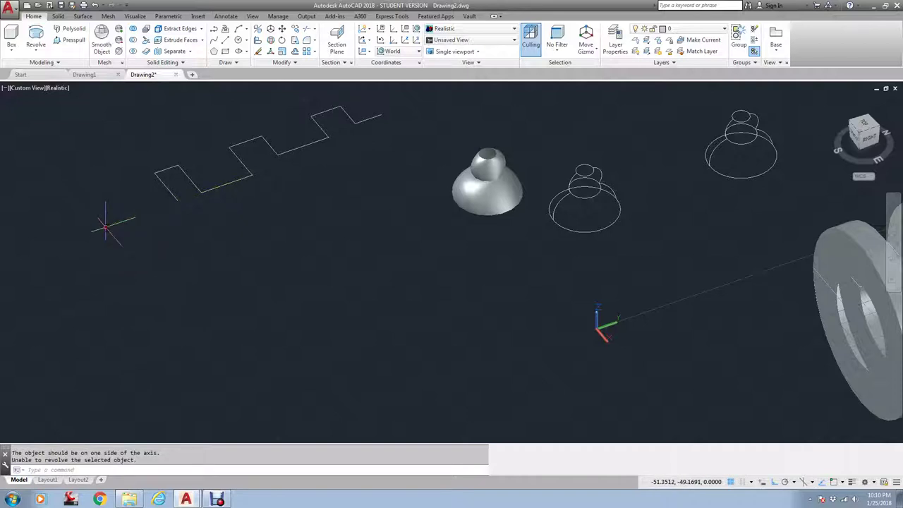
pyautogui.write('360')
pyautogui.press('Return')
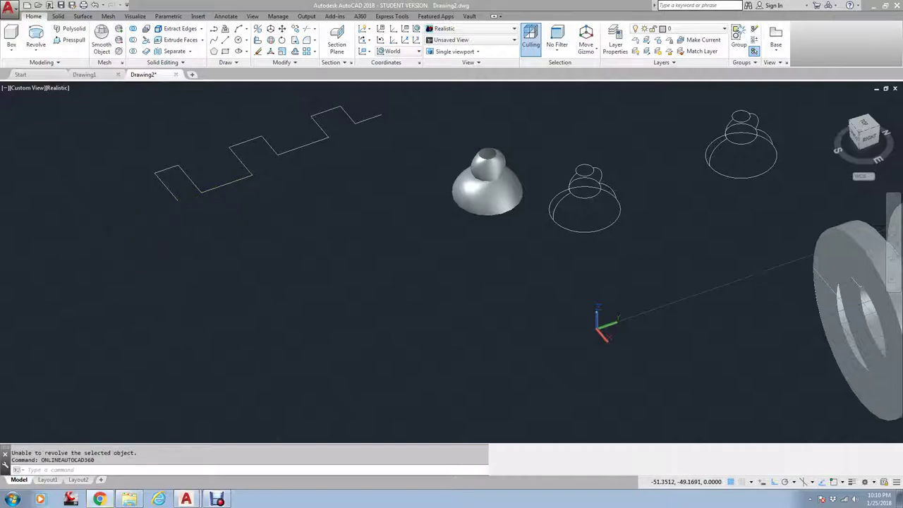
pyautogui.click(235, 179)
pyautogui.press('Escape')
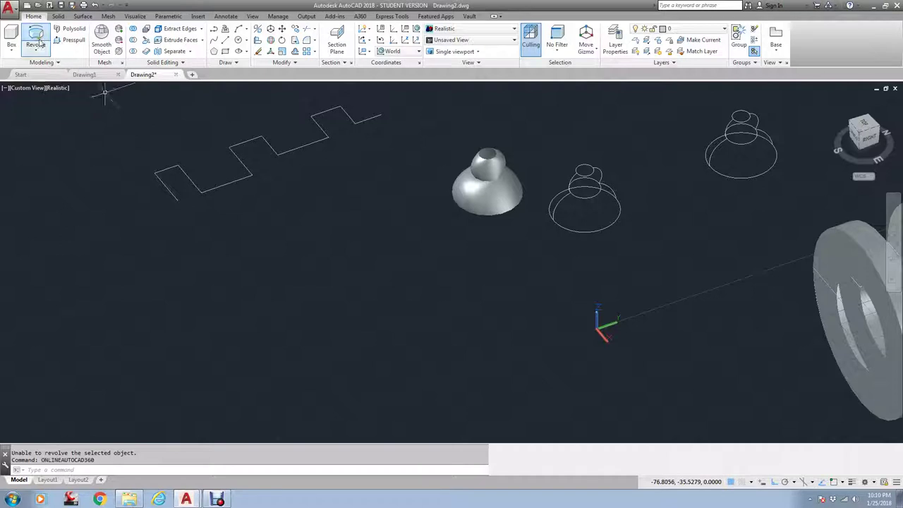
# - Revolve the stepped profile 360 degrees about an axis placed just outside its first recessed segment and running past the profile's near end
pyautogui.click(37, 42)
pyautogui.click(225, 187)
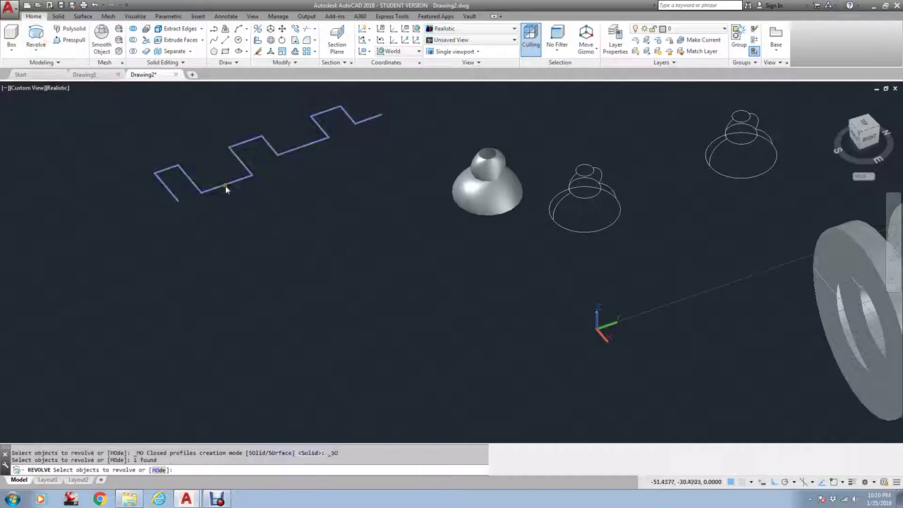
pyautogui.press('Return')
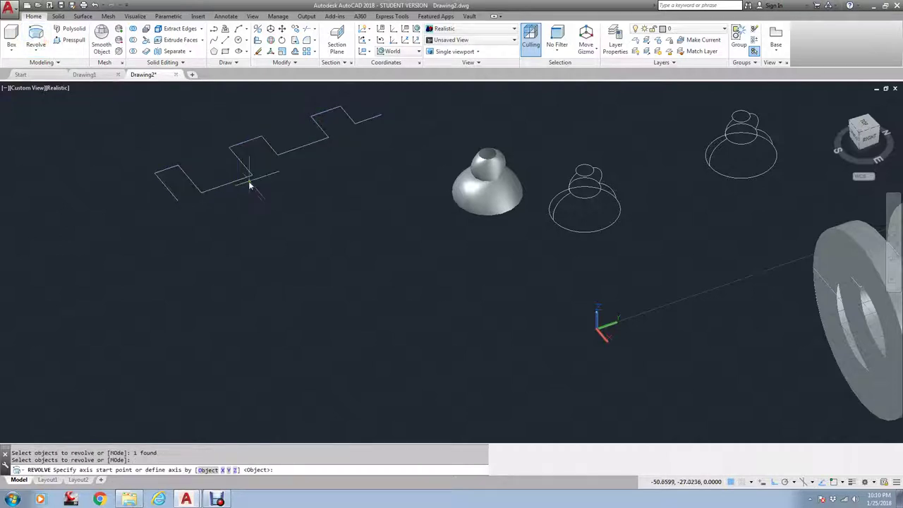
pyautogui.click(255, 181)
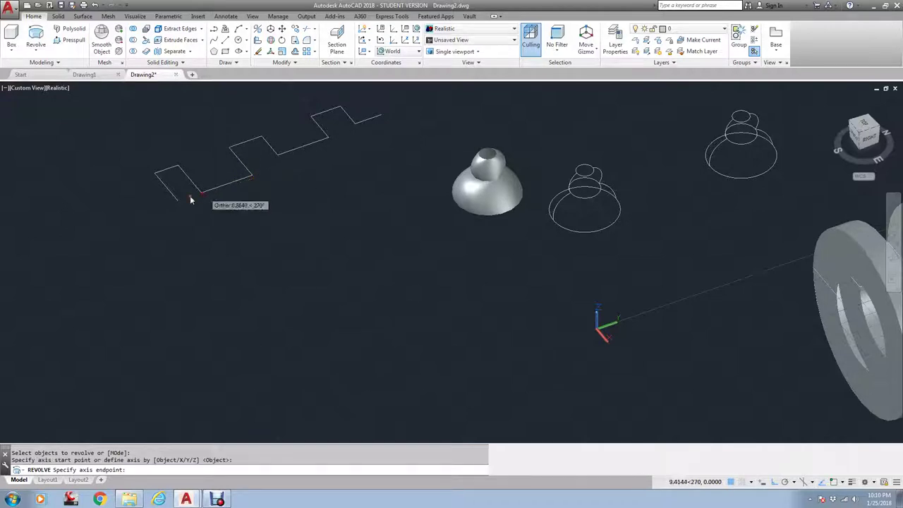
pyautogui.click(134, 209)
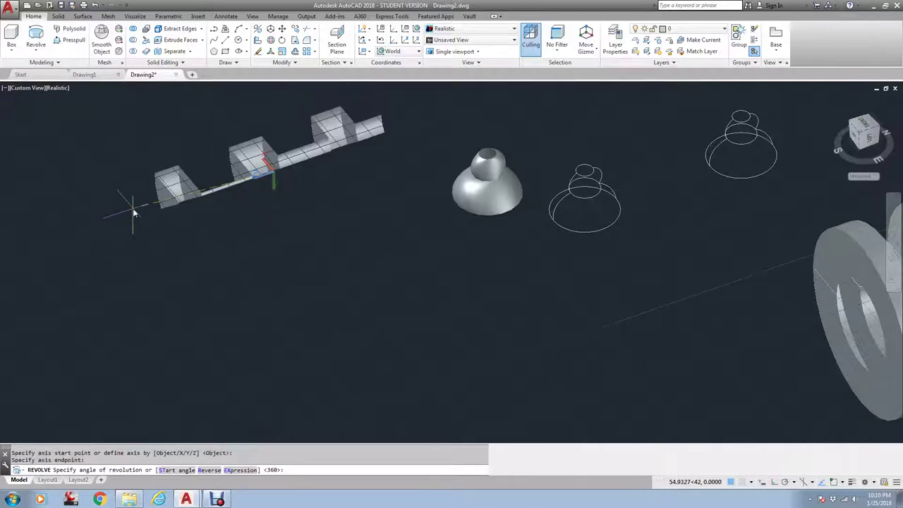
pyautogui.write('360')
pyautogui.press('Return')
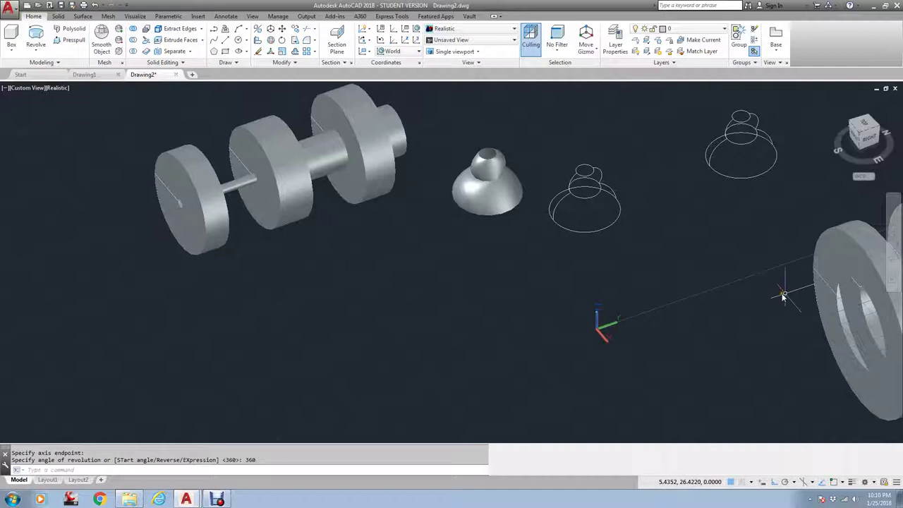
# - Undo the last revolve of the stepped profile
pyautogui.keyDown('shift'); pyautogui.moveTo(670, 280); pyautogui.dragTo(565, 288, button='middle'); pyautogui.keyUp('shift')
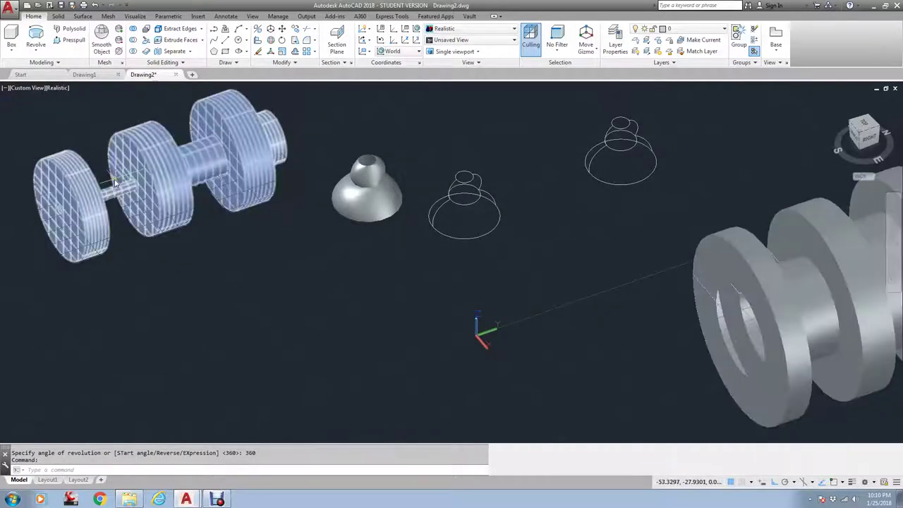
pyautogui.write('u')
pyautogui.press('Return')
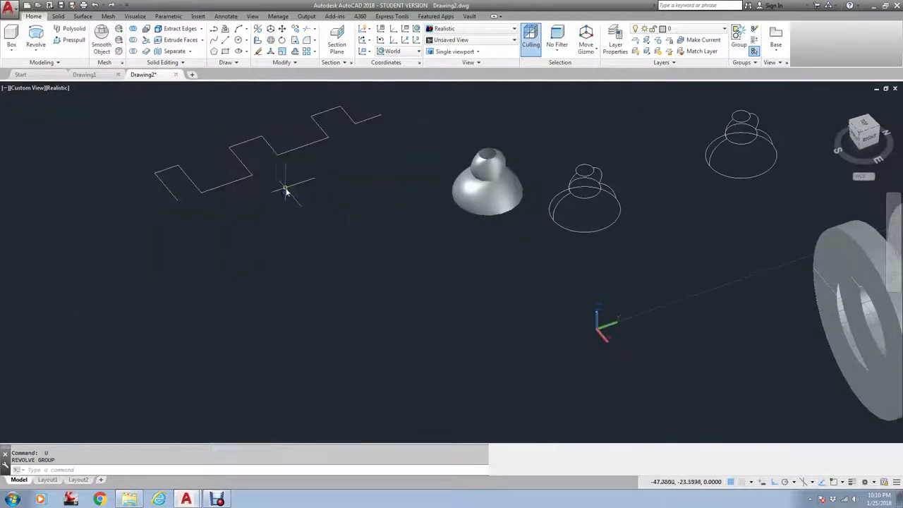
# - Draw a straight line alongside the open side of the stepped profile, running parallel to it along its full length
pyautogui.write('l')
pyautogui.press('Return')
pyautogui.click(409, 147)
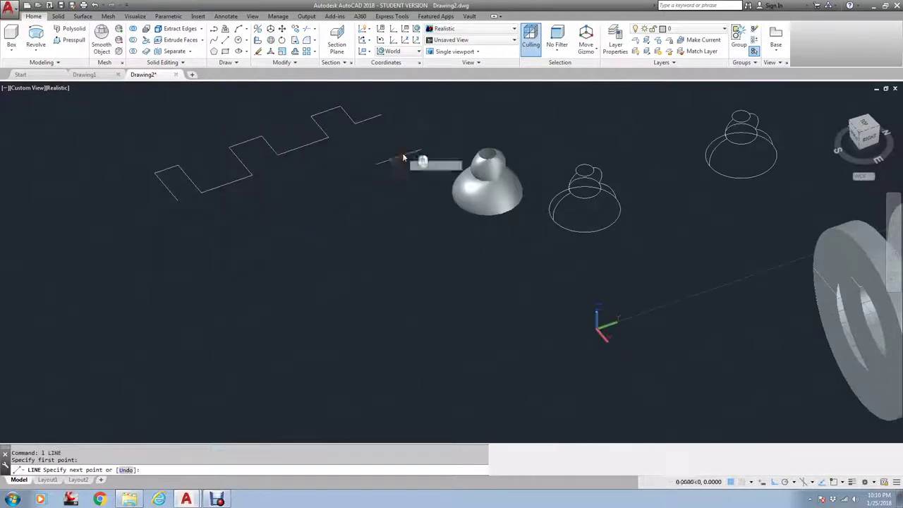
pyautogui.click(178, 225)
pyautogui.press('Return')
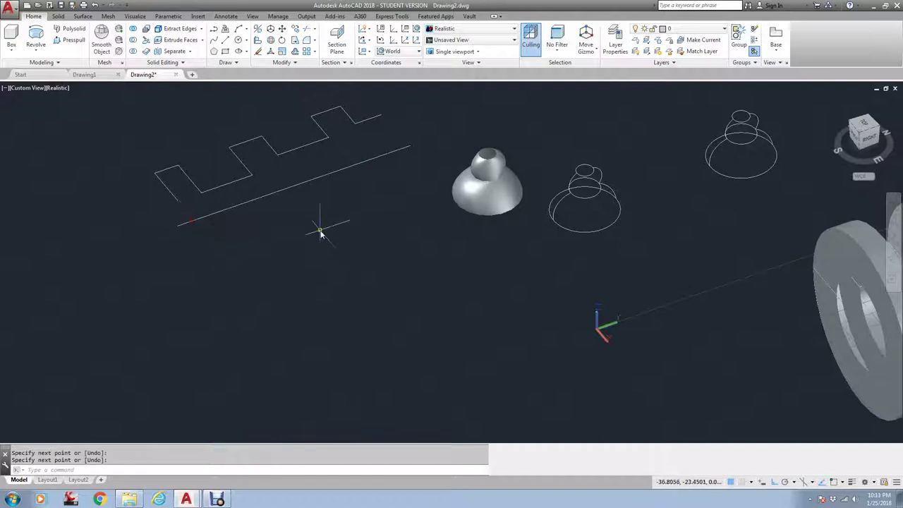
# - Try to move the straight line farther away from the stepped profile
pyautogui.write('m')
pyautogui.press('Return')
pyautogui.click(265, 199)
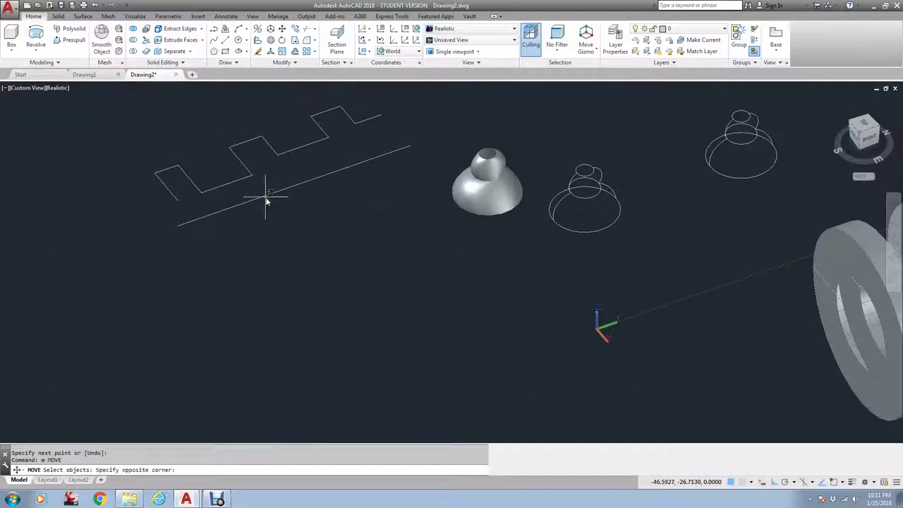
pyautogui.click(248, 185)
pyautogui.scroll(-4, 249, 182)
pyautogui.press('Return')
pyautogui.click(251, 183)
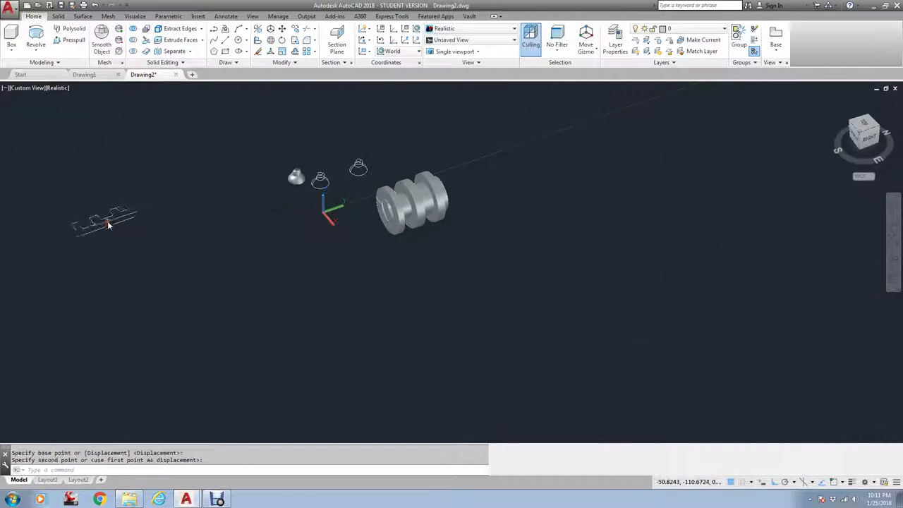
pyautogui.scroll(3, 105, 223)
pyautogui.click(253, 213)
# - Move the straight line vertically down along the Z direction, well below the stepped profile
pyautogui.press('Return')
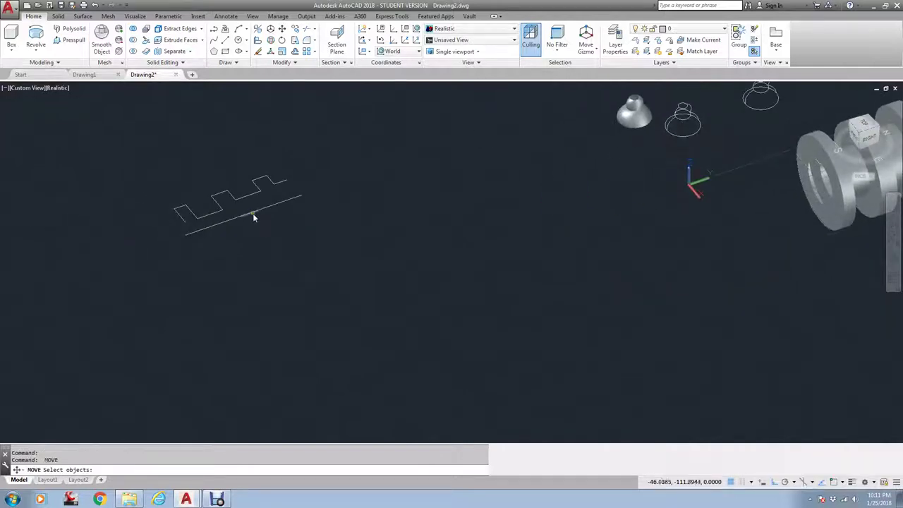
pyautogui.click(253, 213)
pyautogui.press('Return')
pyautogui.click(269, 227)
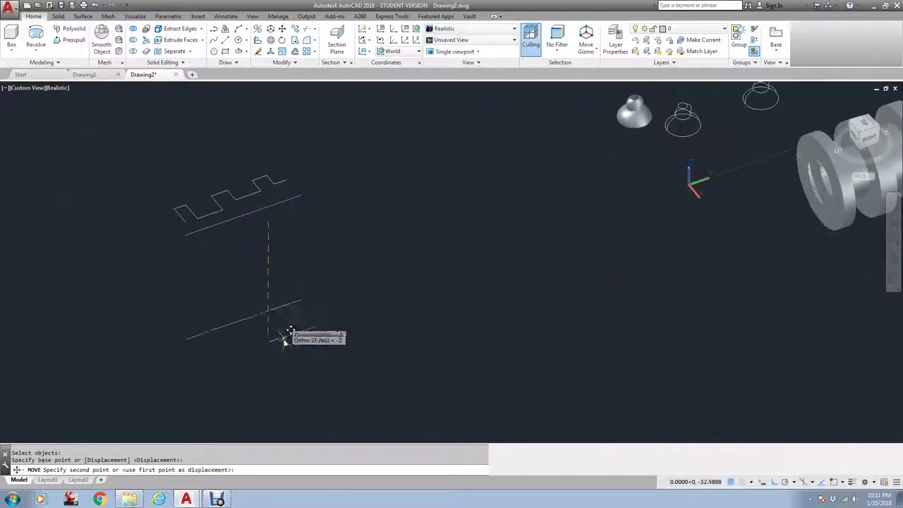
pyautogui.click(288, 352)
pyautogui.press('Escape')
pyautogui.press('Escape')
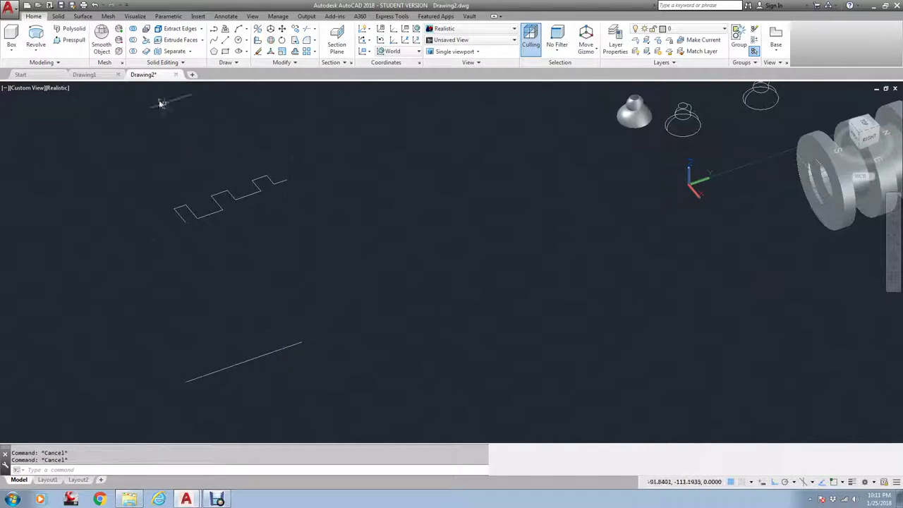
# - Revolve the stepped profile 360 degrees about an axis along the lowered line, starting at the line's far endpoint
pyautogui.click(51, 42)
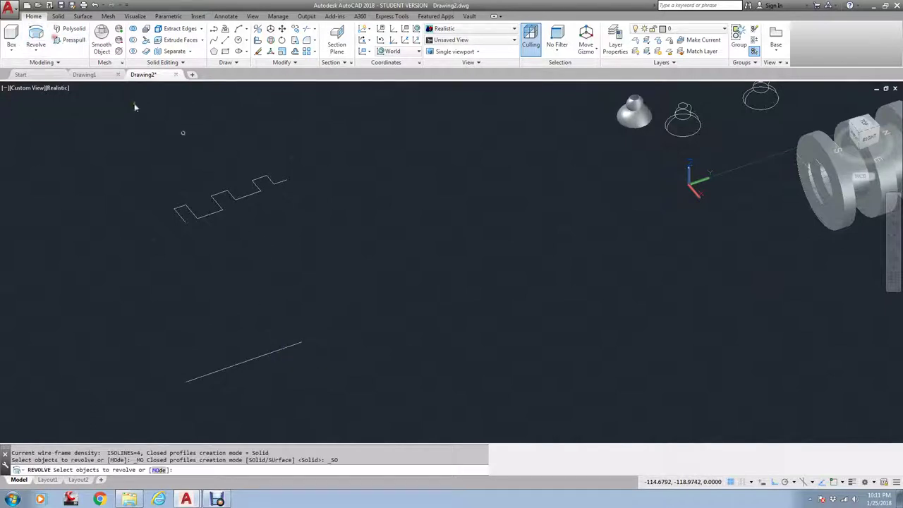
pyautogui.click(294, 185)
pyautogui.click(254, 176)
pyautogui.scroll(-2, 292, 198)
pyautogui.press('Return')
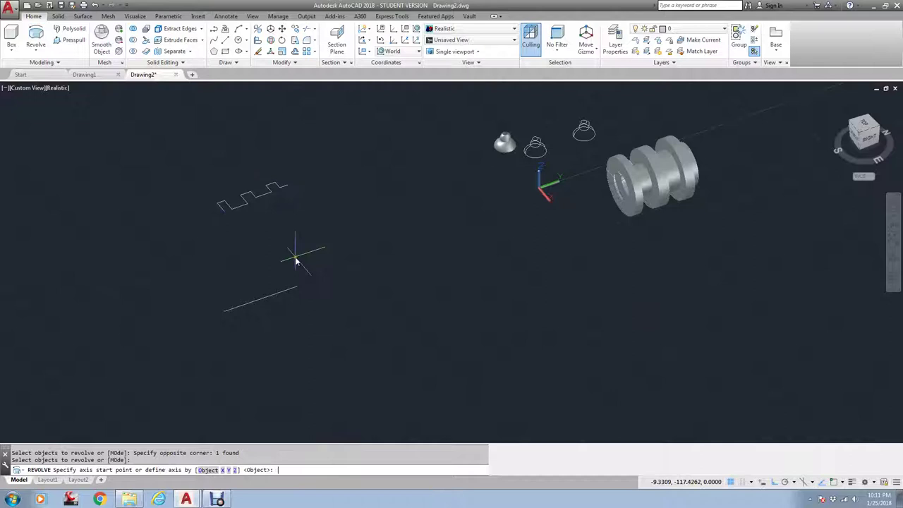
pyautogui.write('end')
pyautogui.press('Return')
pyautogui.click(297, 289)
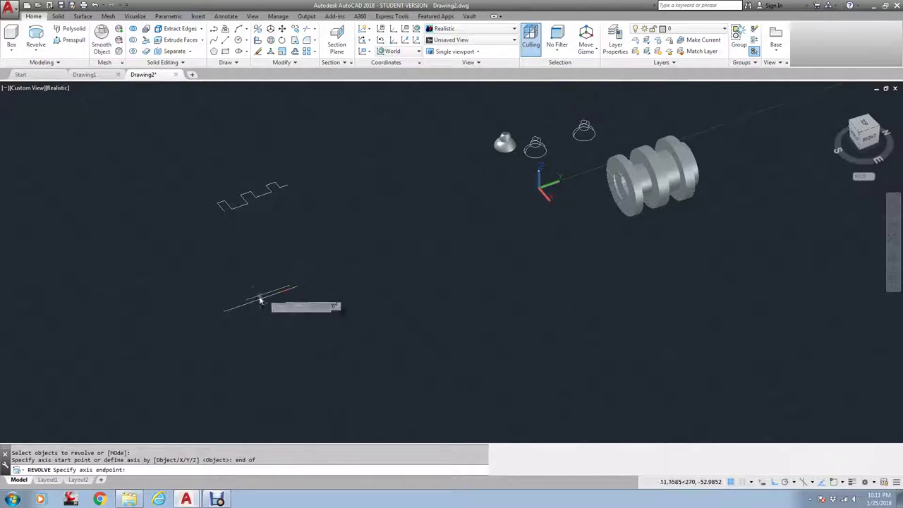
pyautogui.click(218, 314)
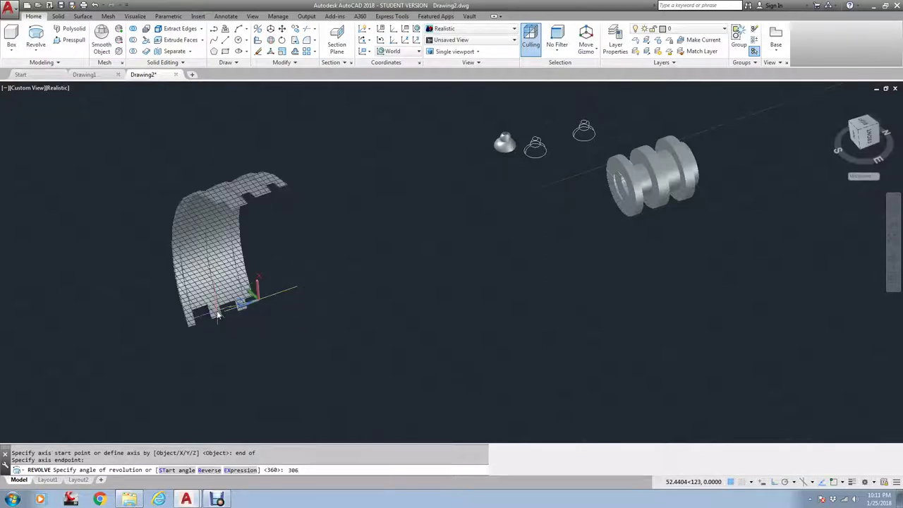
pyautogui.write('306')
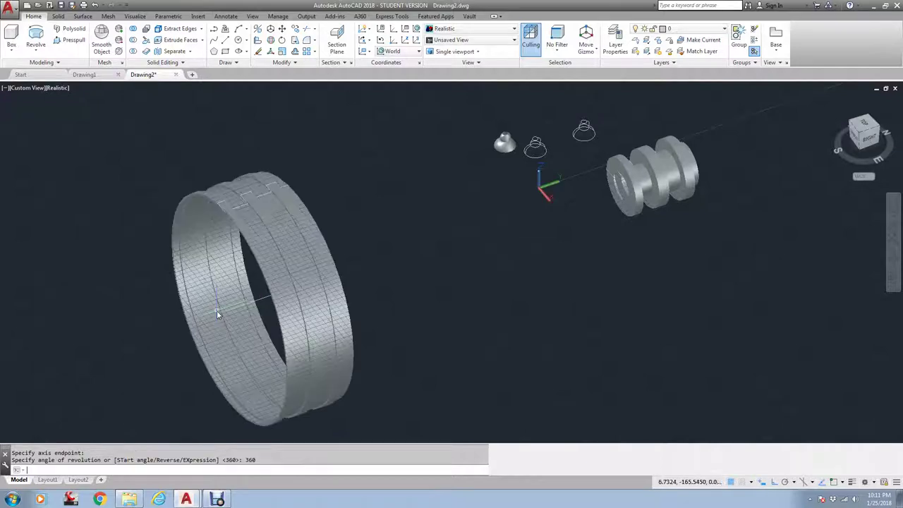
pyautogui.scroll(-2, 258, 227)
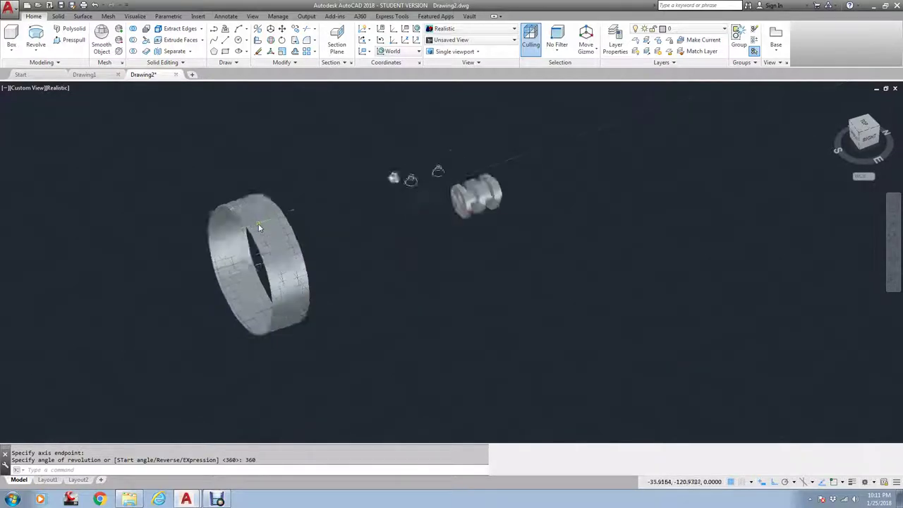
pyautogui.scroll(2, 258, 227)
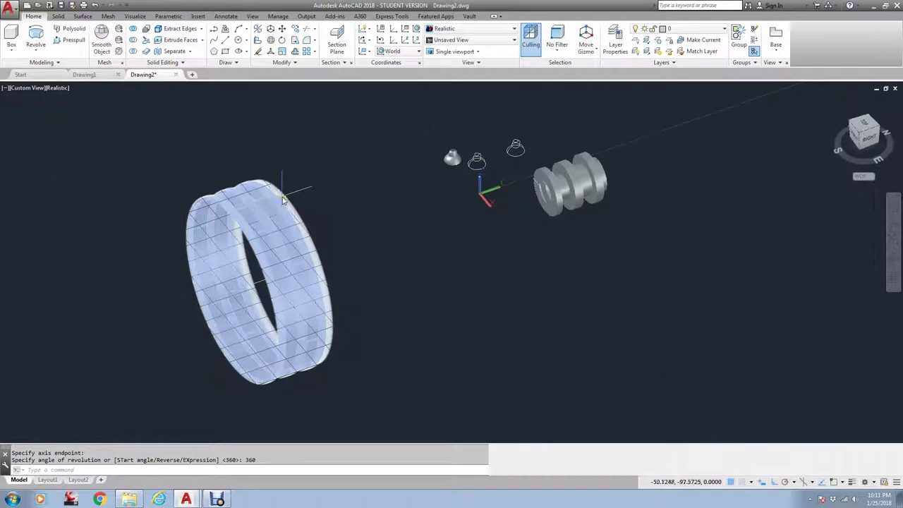
# - Undo the revolve and the line's move away from the profile
pyautogui.write('u')
pyautogui.press('Return')
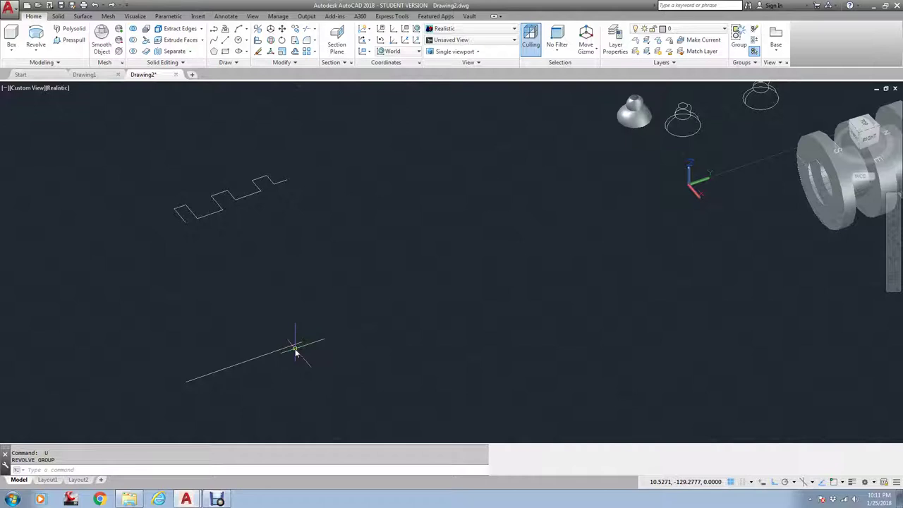
pyautogui.write('u')
pyautogui.press('Return')
pyautogui.scroll(3, 234, 198)
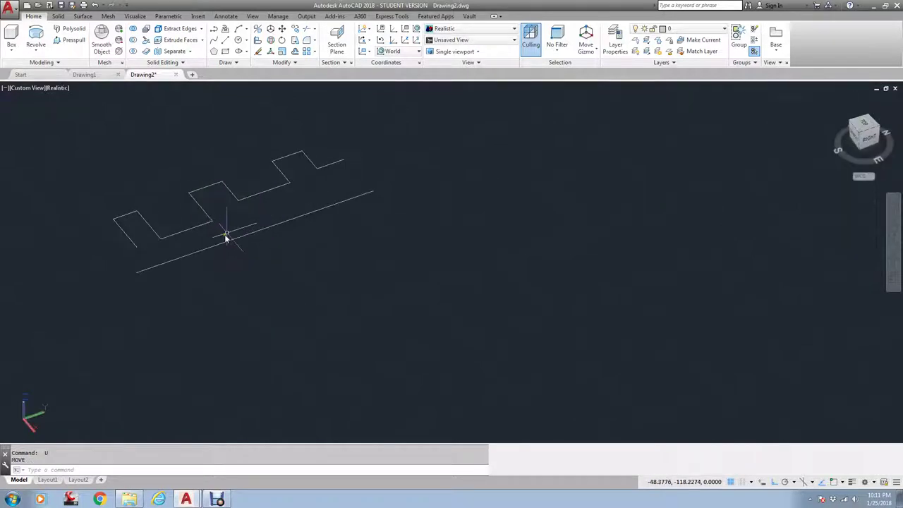
# - Draw a line from the stepped profile's far endpoint, perpendicular to the straight line and running slightly past it
pyautogui.write('l')
pyautogui.press('Return')
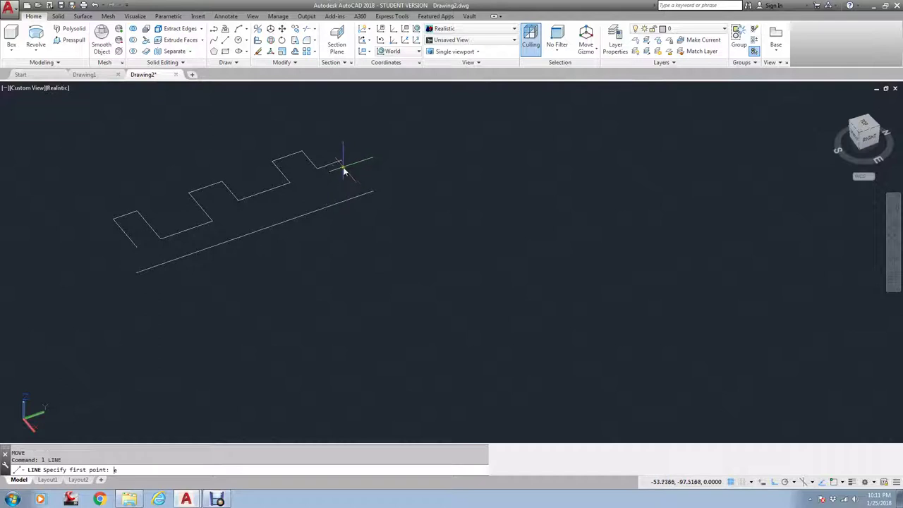
pyautogui.click(344, 162)
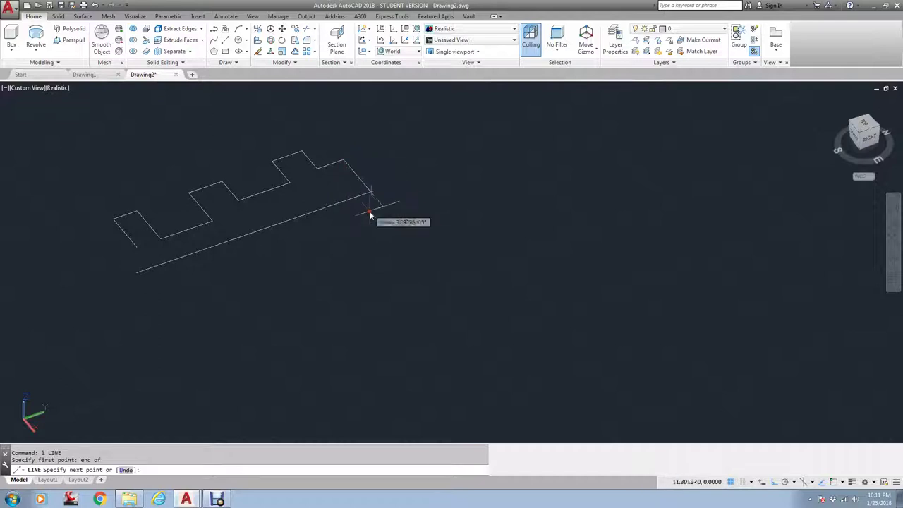
pyautogui.click(370, 191)
pyautogui.press('Return')
# - Extend the profile's near end segment to meet the straight line
pyautogui.write('ex')
pyautogui.press('Return')
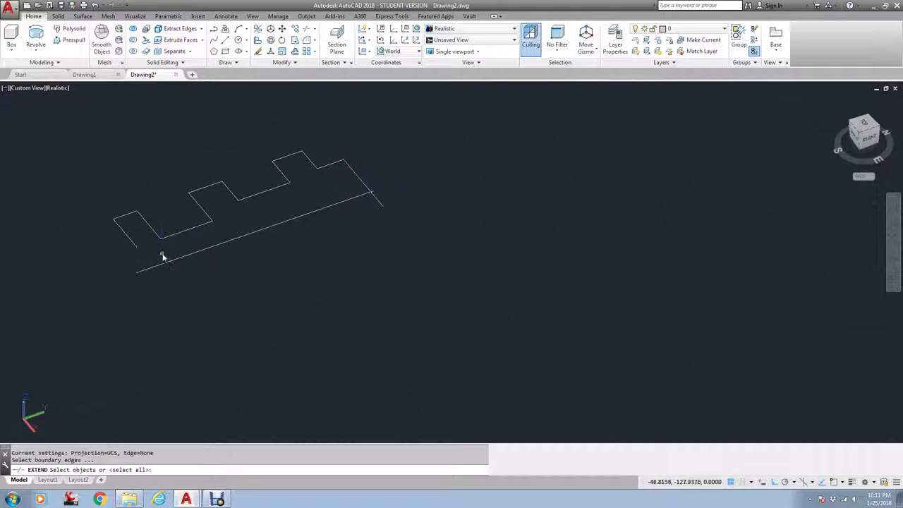
pyautogui.click(166, 264)
pyautogui.press('Return')
pyautogui.click(134, 242)
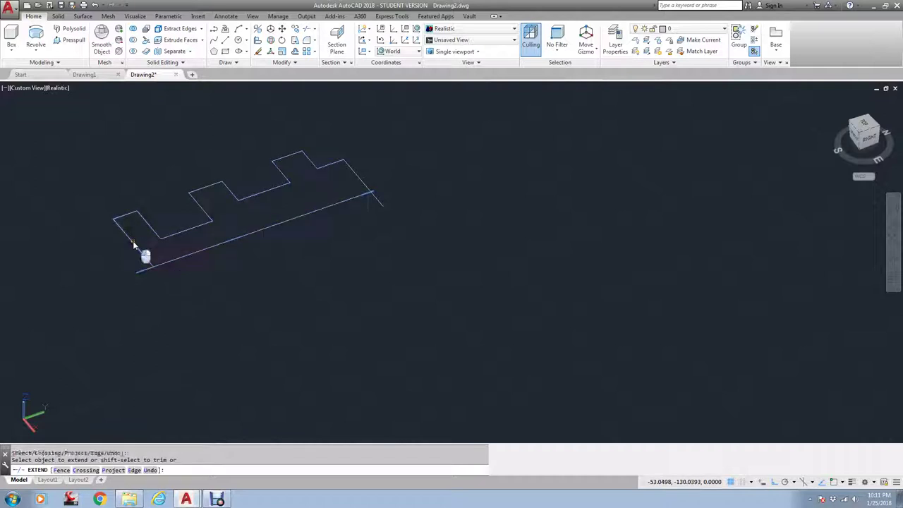
pyautogui.press('Return')
# - Trim the far end segment's overhang at the straight line, and erase that straight line
pyautogui.write('tr')
pyautogui.press('Return')
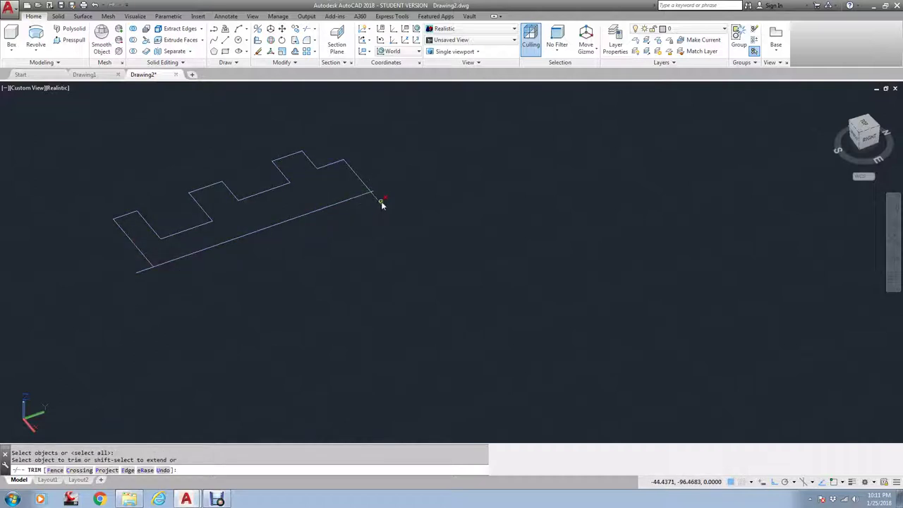
pyautogui.press('Return')
pyautogui.press('Escape')
pyautogui.click(364, 193)
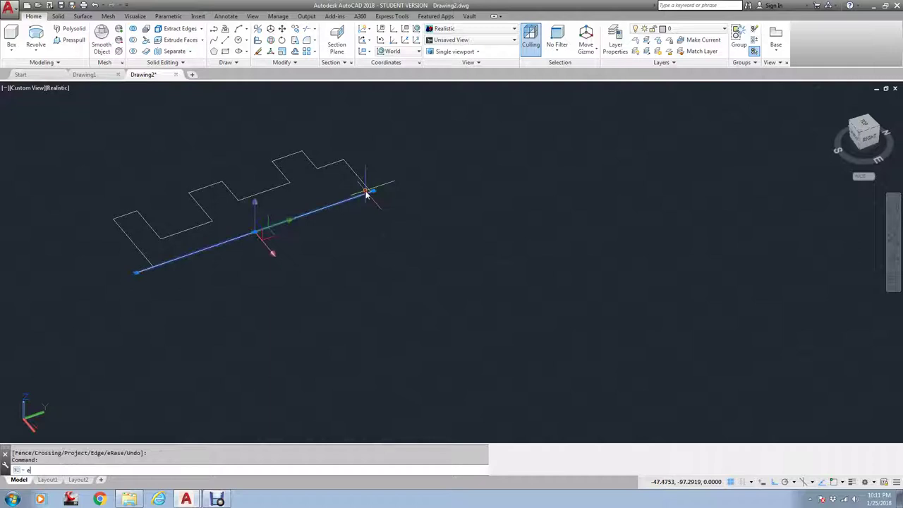
pyautogui.write('e')
pyautogui.press('Return')
# - Join the new far end segment and the stepped profile into a single polyline
pyautogui.write('join')
pyautogui.press('Return')
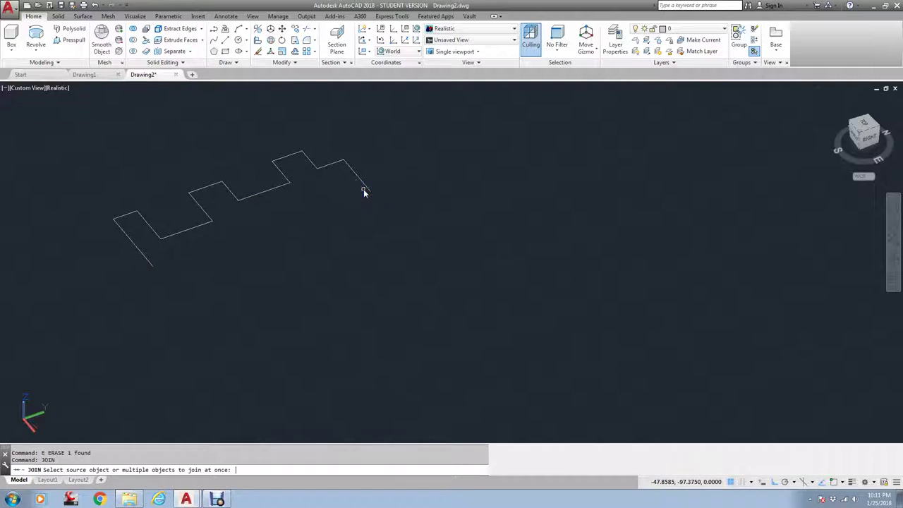
pyautogui.click(365, 201)
pyautogui.click(343, 170)
pyautogui.click(275, 165)
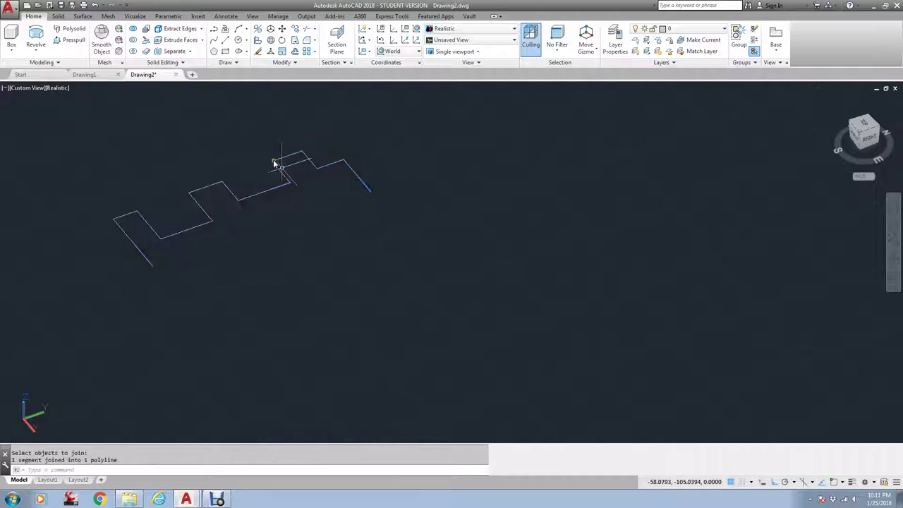
pyautogui.press('Return')
pyautogui.click(322, 170)
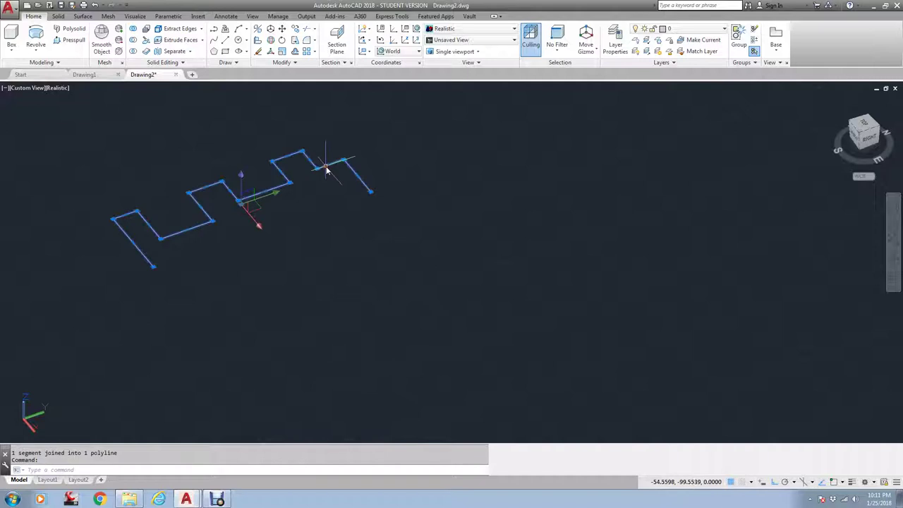
pyautogui.press('Escape')
pyautogui.press('Escape')
# - Revolve the joined profile 360 degrees about an axis from its far open endpoint to its near open endpoint
pyautogui.click(35, 49)
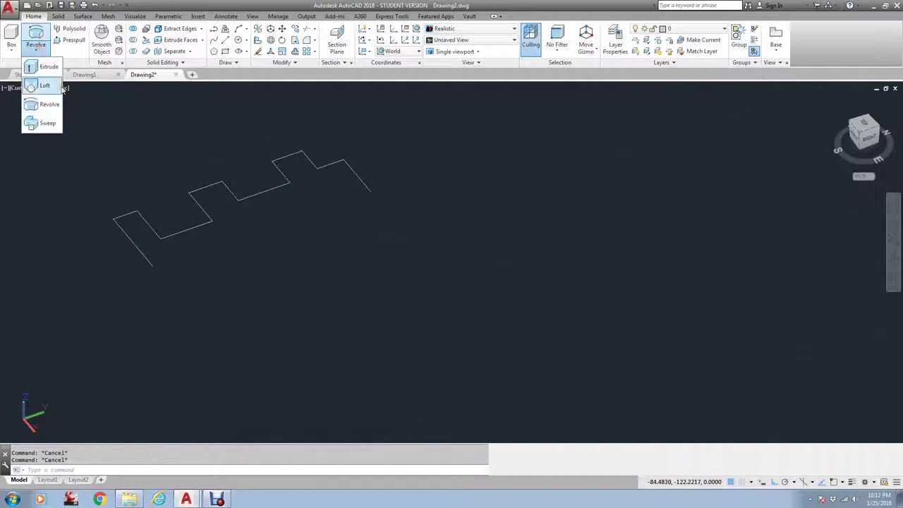
pyautogui.click(47, 103)
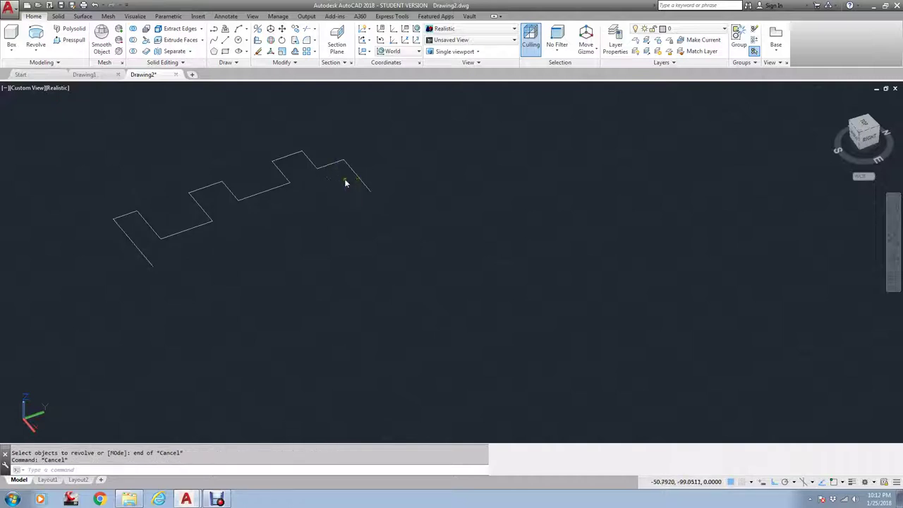
pyautogui.click(368, 191)
pyautogui.press('Return')
pyautogui.write('e')
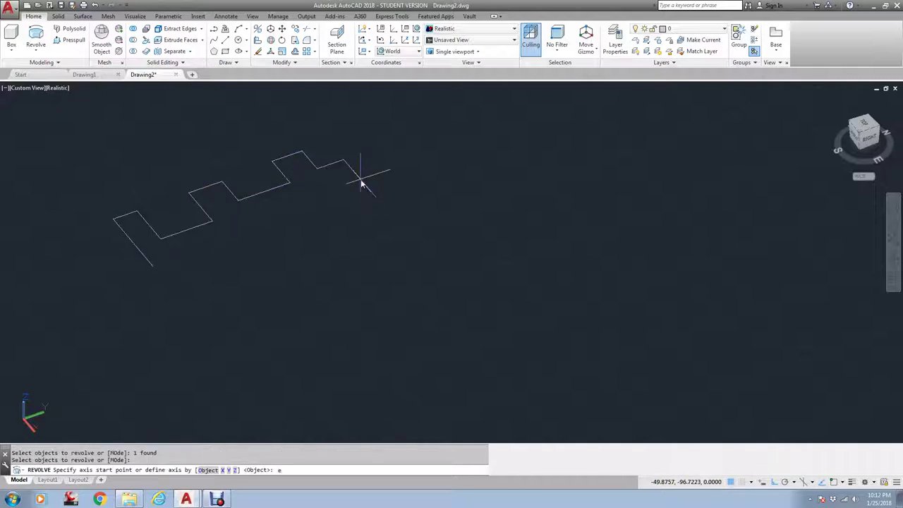
pyautogui.write('nd')
pyautogui.press('Return')
pyautogui.click(369, 190)
pyautogui.write('end')
pyautogui.press('Return')
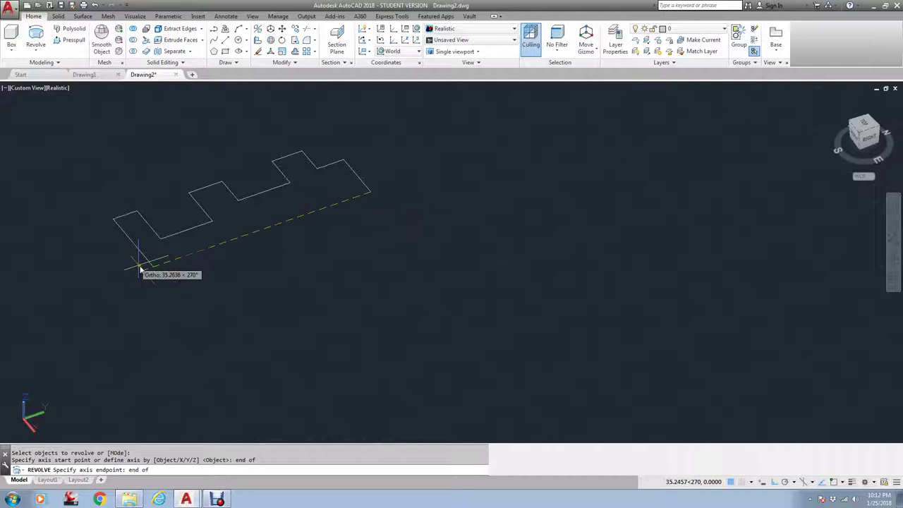
pyautogui.click(148, 266)
pyautogui.write('3')
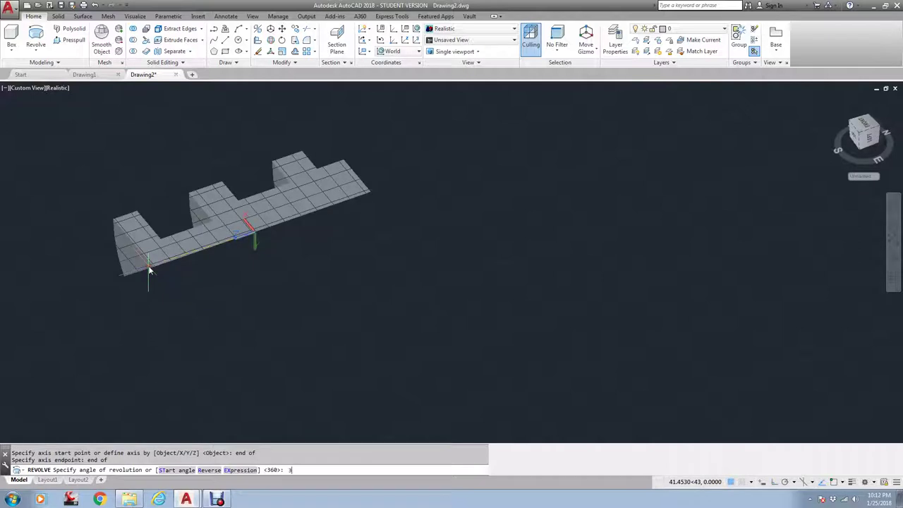
pyautogui.write('60')
pyautogui.press('Return')
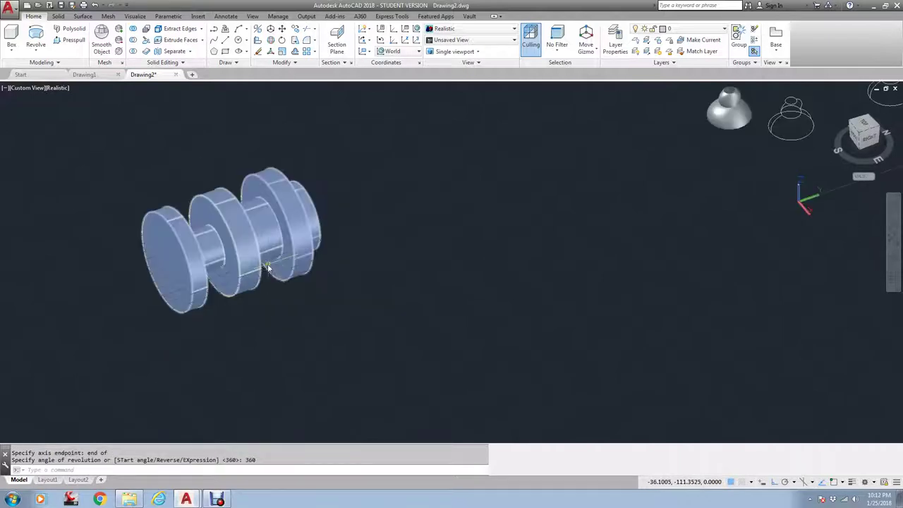
pyautogui.scroll(-3, 267, 268)
pyautogui.scroll(4, 177, 266)
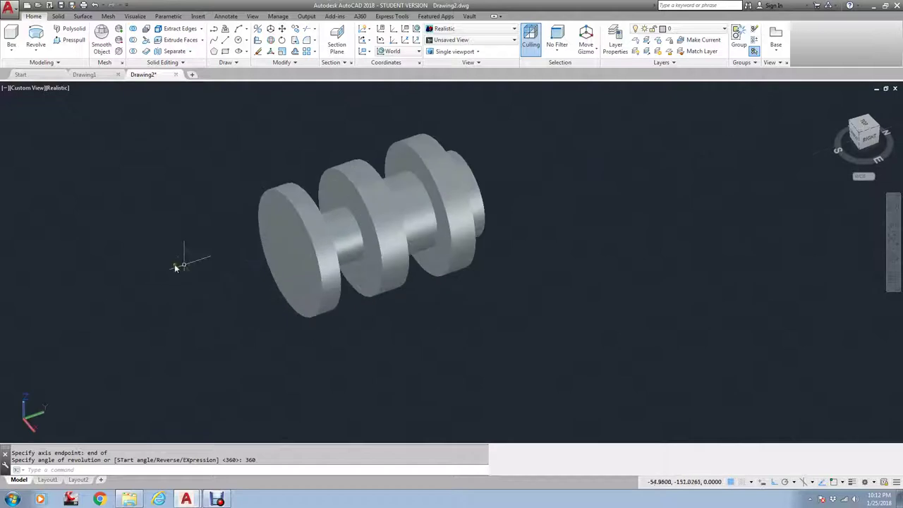
# - Undo the last revolve to bring back the open joined profile
pyautogui.write('e')
pyautogui.press('Return')
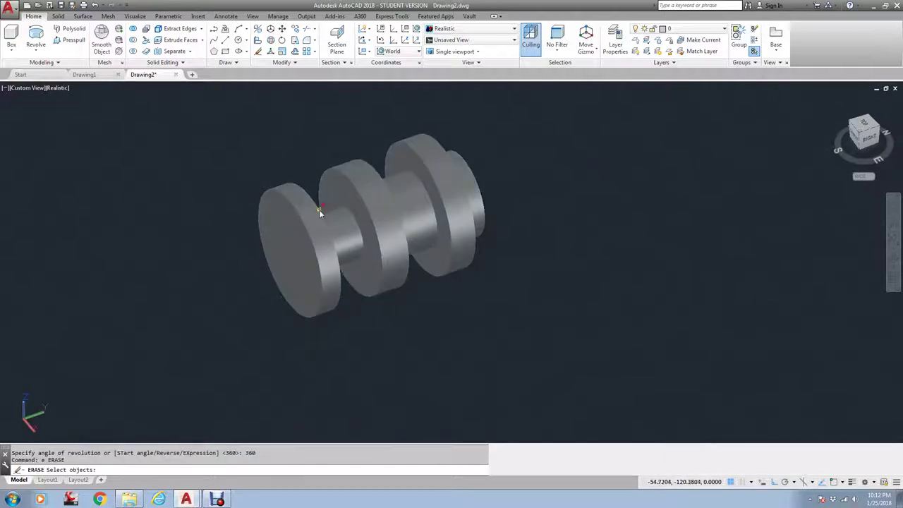
pyautogui.click(319, 209)
pyautogui.press('Escape')
pyautogui.write('u')
pyautogui.press('Return')
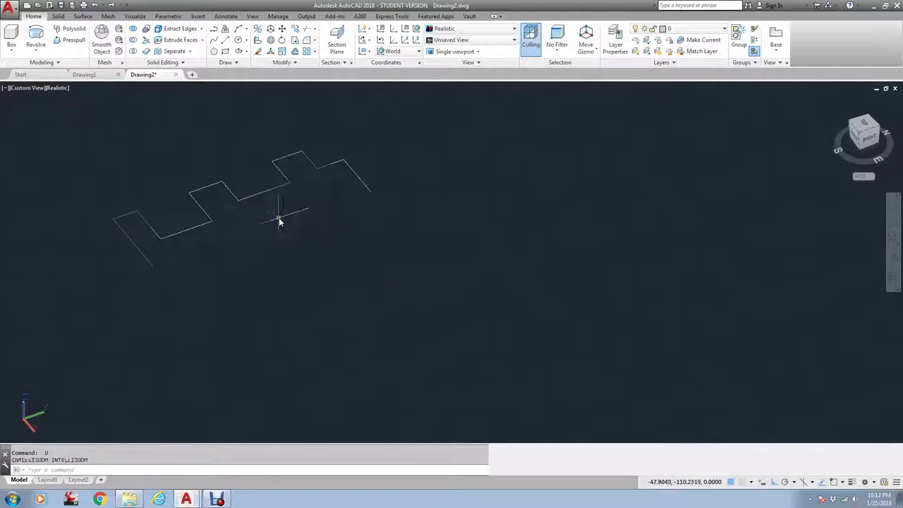
pyautogui.moveTo(248, 226); pyautogui.dragTo(278, 276, button='middle')
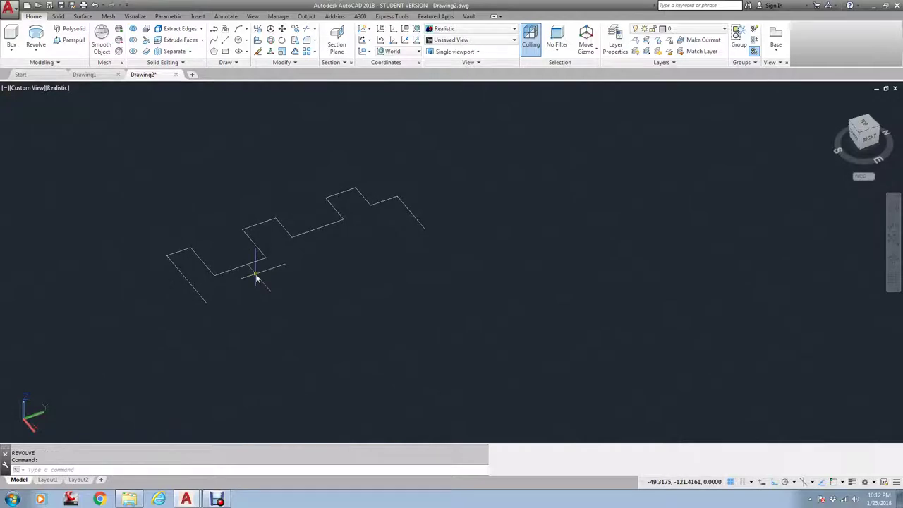
pyautogui.write('l')
pyautogui.press('Return')
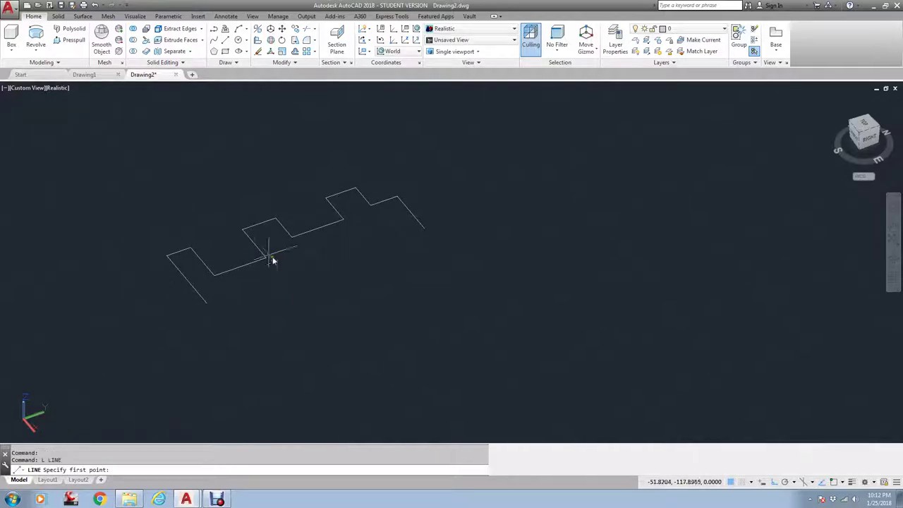
pyautogui.press('Escape')
# - Stretch the nearest recessed long segment of the stepped profile slightly away from the open side by its midpoint grip
pyautogui.click(235, 272)
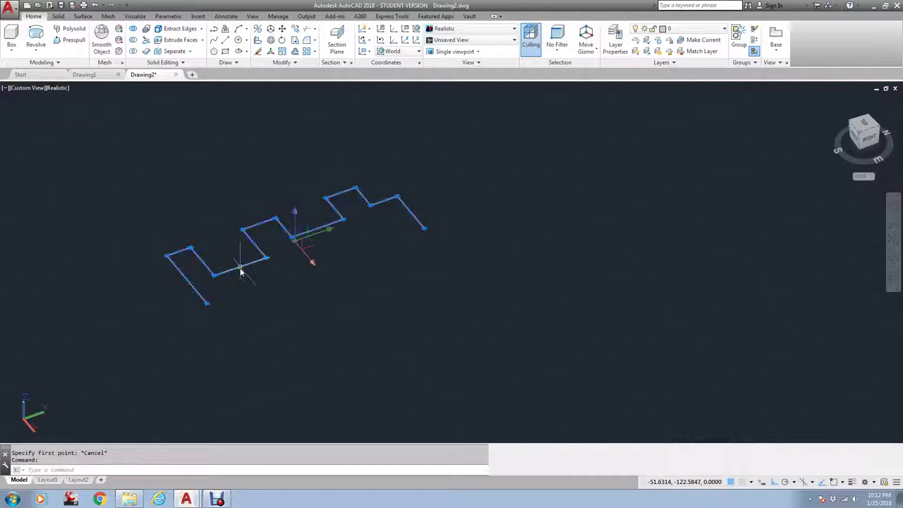
pyautogui.click(240, 268)
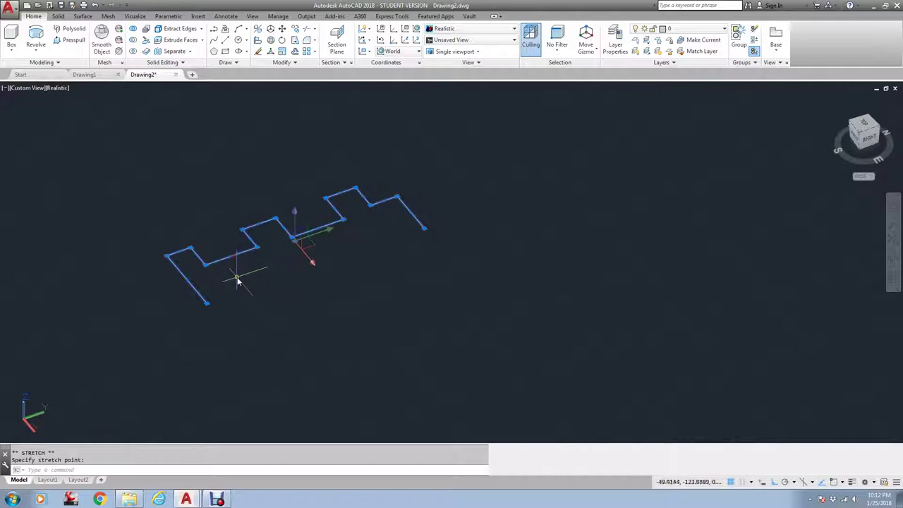
pyautogui.press('Escape')
pyautogui.press('Escape')
pyautogui.write('k')
pyautogui.press('Return')
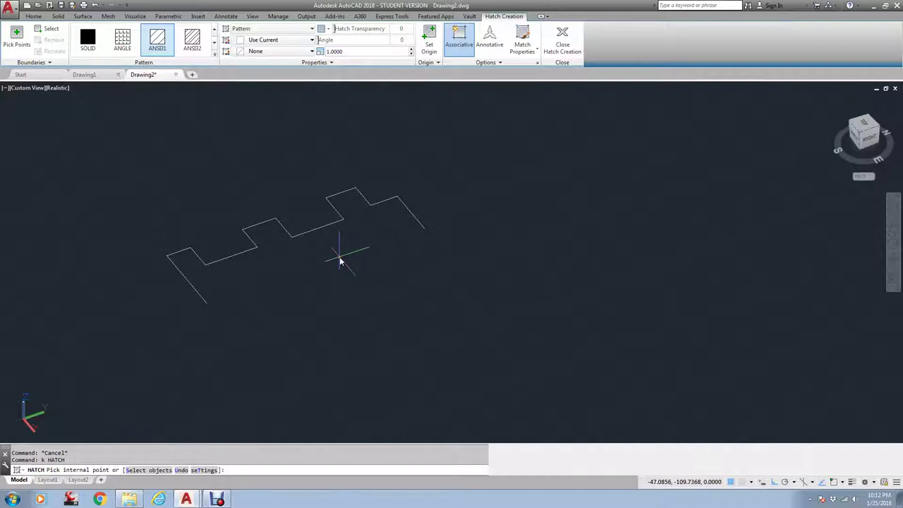
pyautogui.scroll(-2, 344, 243)
pyautogui.write('1')
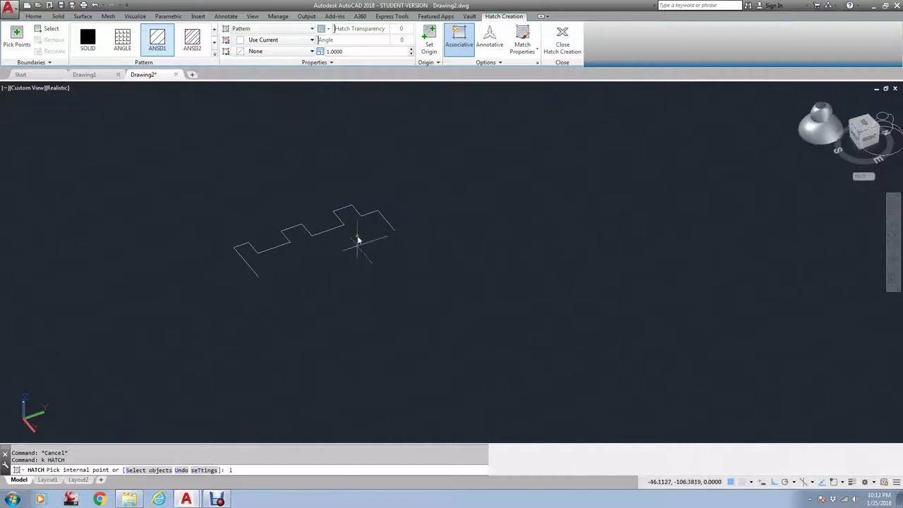
pyautogui.press('Return')
pyautogui.moveTo(282, 378); pyautogui.dragTo(312, 306, button='middle')
pyautogui.scroll(-5, 322, 254)
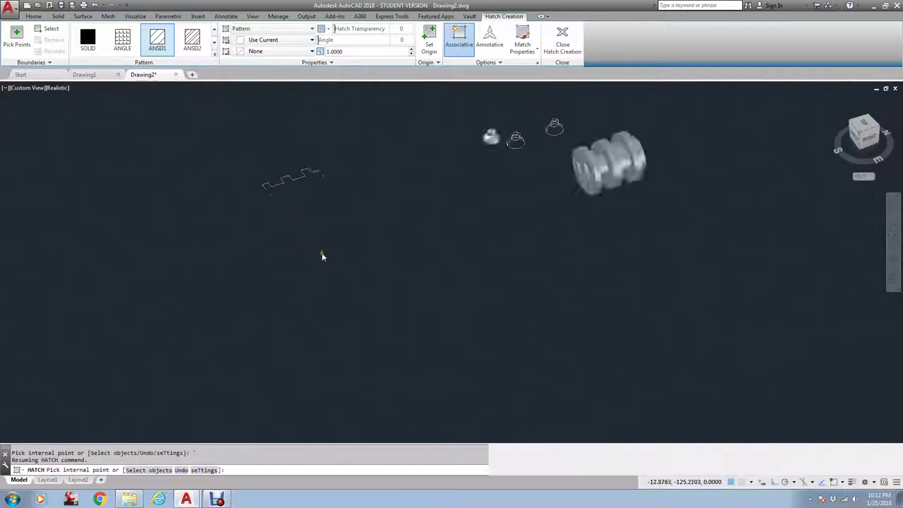
pyautogui.click(373, 383)
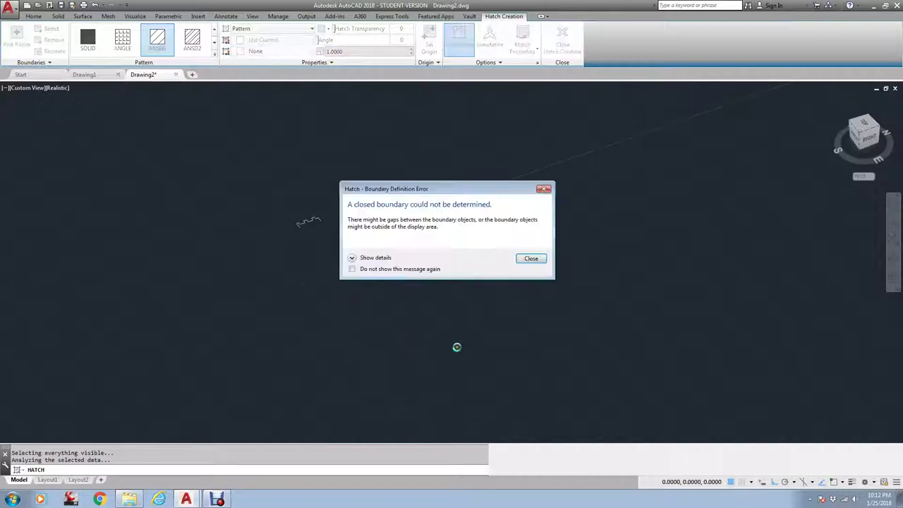
pyautogui.click(530, 258)
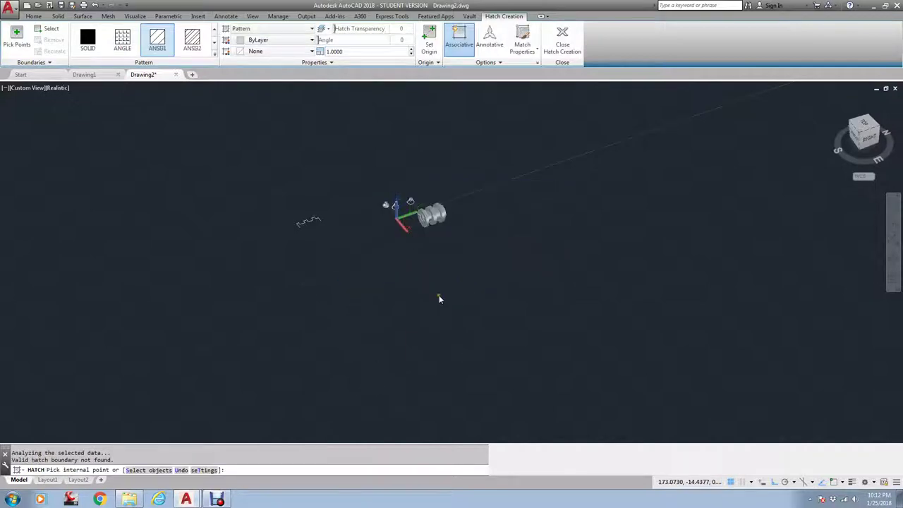
pyautogui.press('Escape')
pyautogui.press('Escape')
# - Draw a straight line about 290 units long, well away from the open side of the stepped profile
pyautogui.write('l')
pyautogui.press('Return')
pyautogui.click(343, 384)
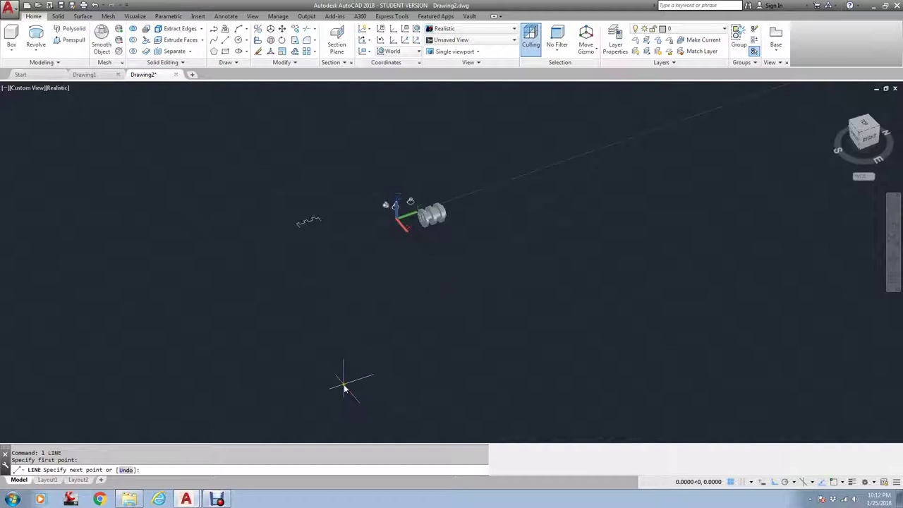
pyautogui.click(524, 323)
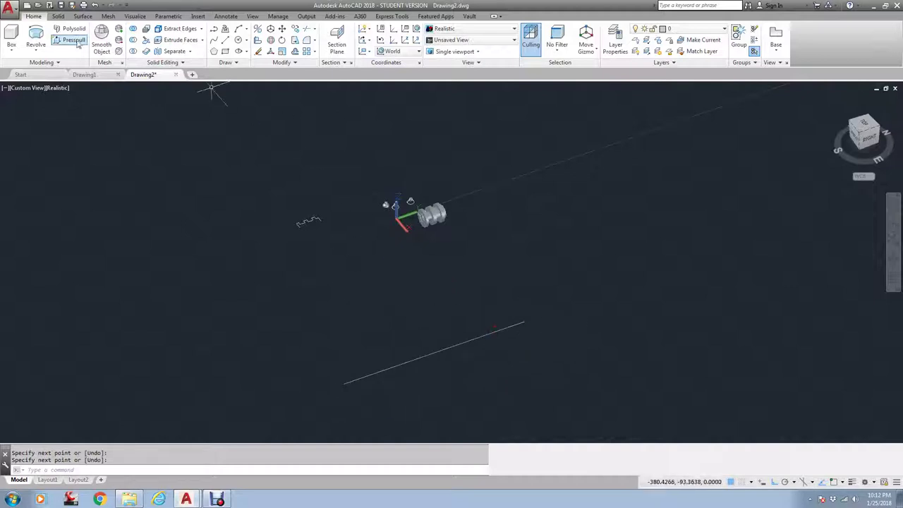
# - Revolve the stepped profile 360 degrees about the distant straight line, using the line's two endpoints as the axis
pyautogui.click(36, 39)
pyautogui.click(330, 210)
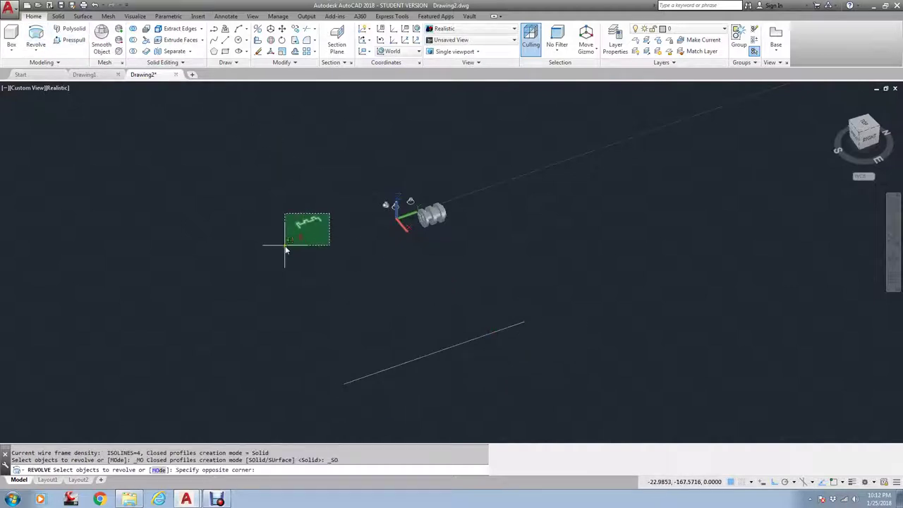
pyautogui.click(282, 260)
pyautogui.press('Return')
pyautogui.write('end')
pyautogui.press('Return')
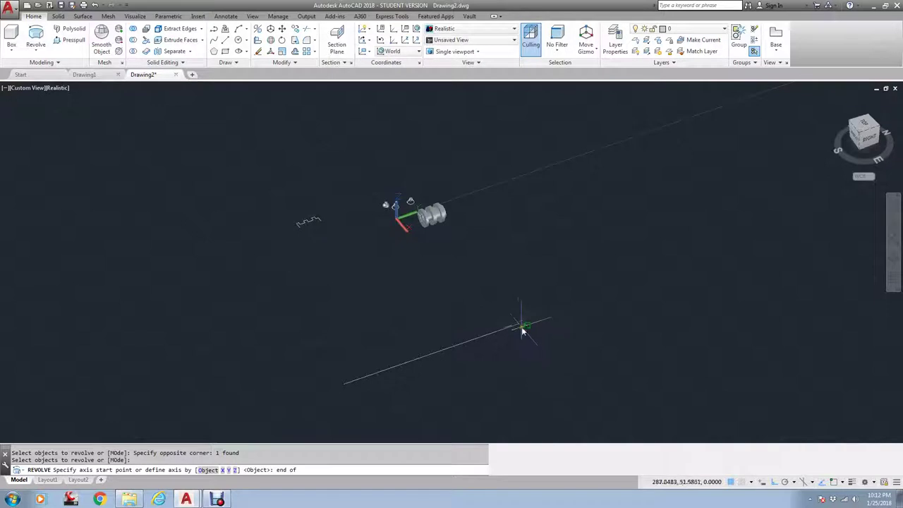
pyautogui.click(524, 323)
pyautogui.write('endpoint: e')
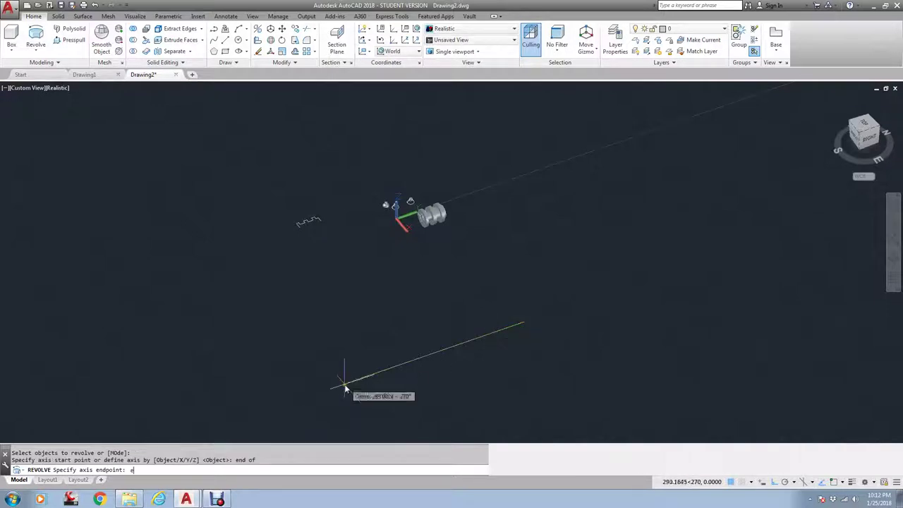
pyautogui.press('Return')
pyautogui.click(345, 387)
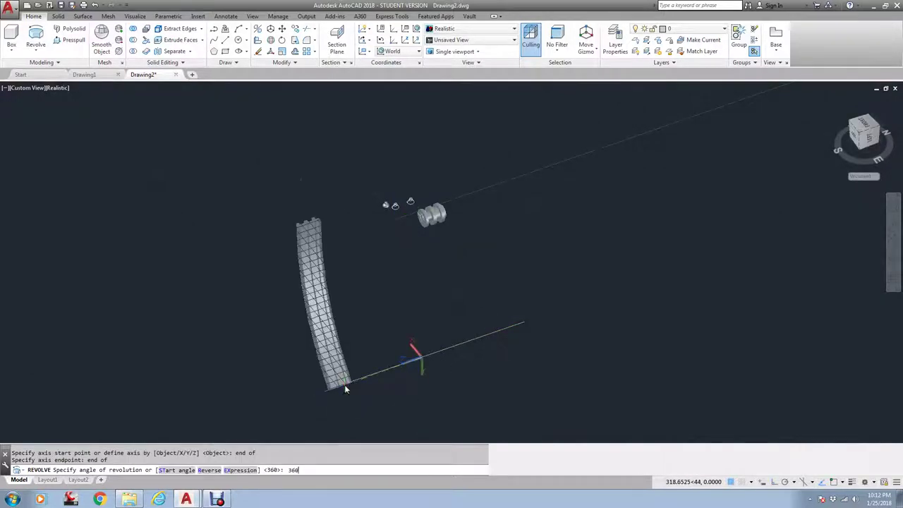
pyautogui.press('Return')
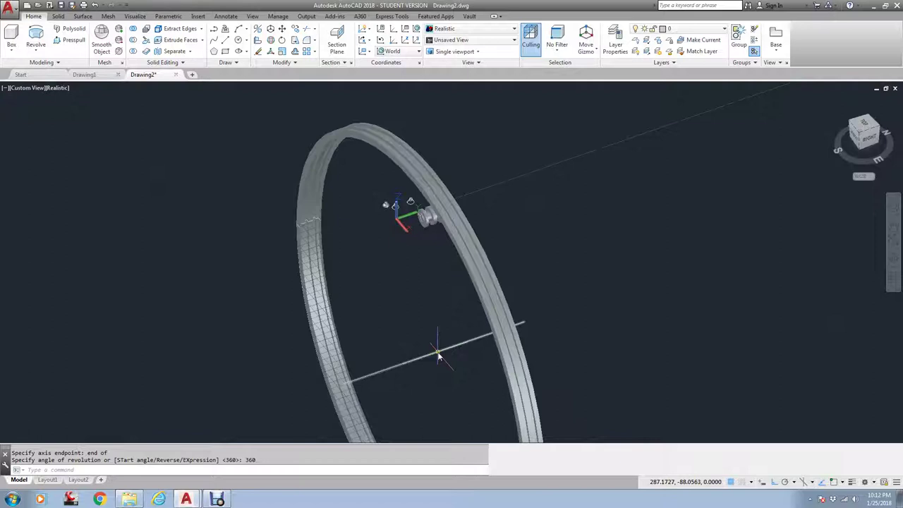
# - Undo the 360-degree revolve about the distant line and the drawing of that line
pyautogui.write('u')
pyautogui.press('Return')
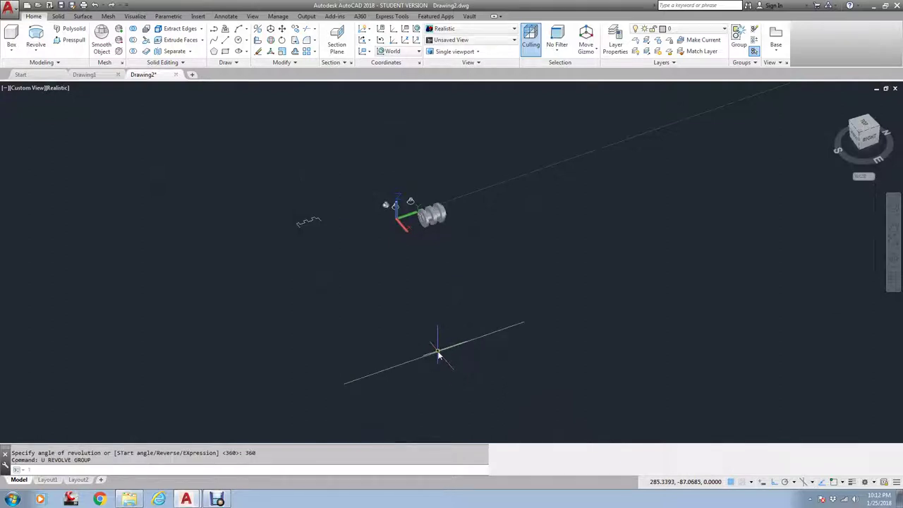
pyautogui.write('u')
pyautogui.press('Return')
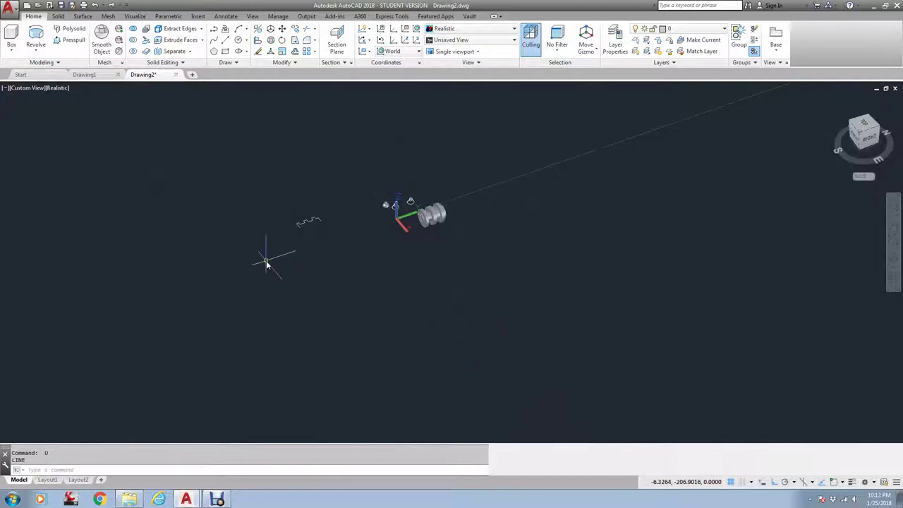
# - Draw a circle in the empty space between the stepped profile and the small revolved shapes
pyautogui.scroll(5, 304, 212)
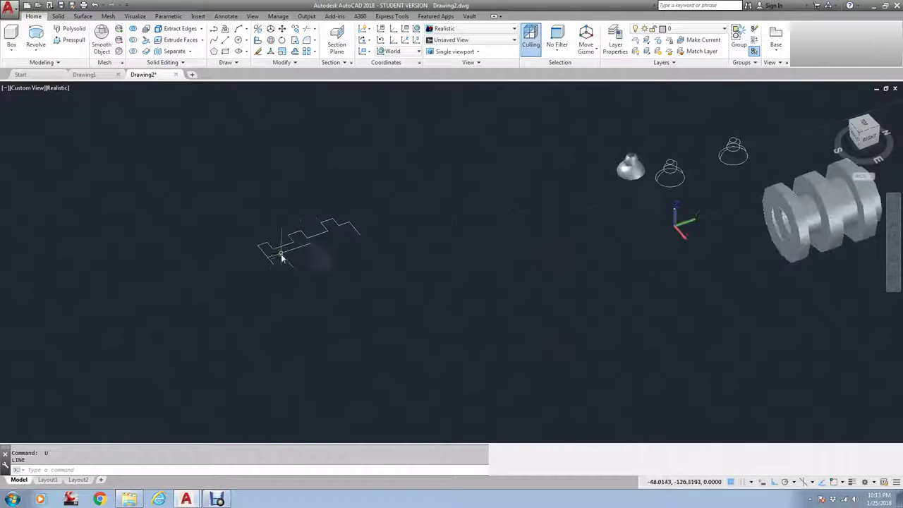
pyautogui.write('c')
pyautogui.press('Return')
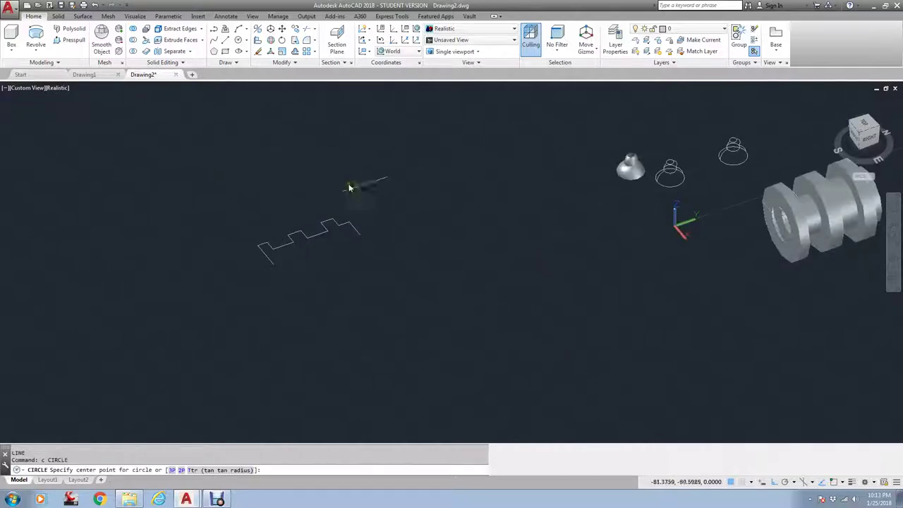
pyautogui.click(412, 161)
pyautogui.click(429, 194)
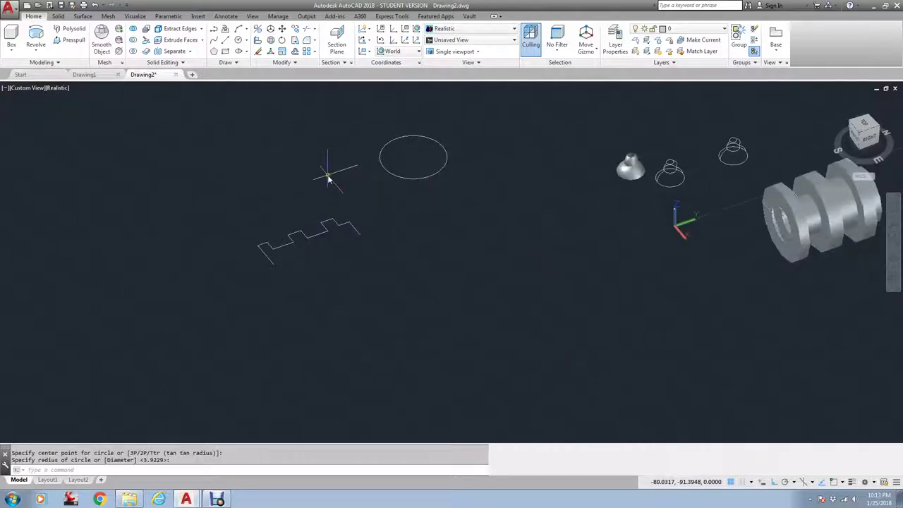
# - Revolve the circle 180 degrees as a solid about an axis picked just outside it, and undo that revolve
pyautogui.click(36, 39)
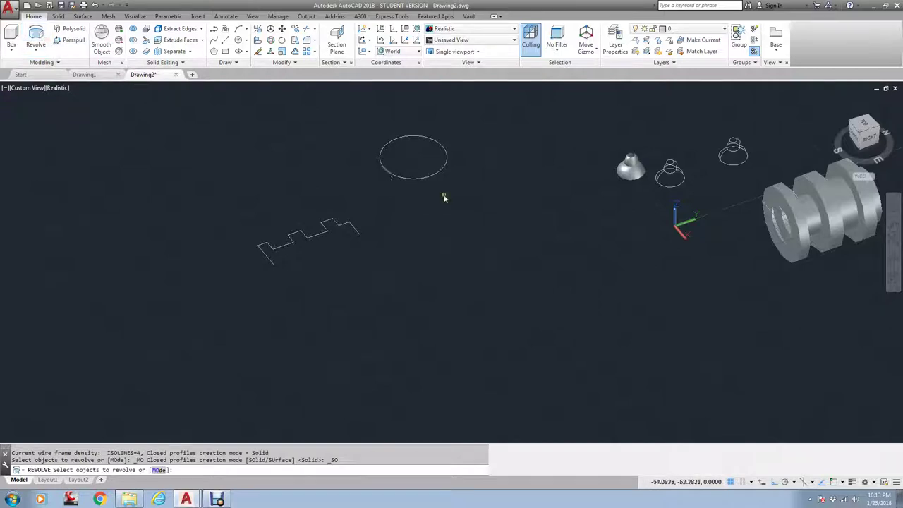
pyautogui.click(436, 173)
pyautogui.press('Return')
pyautogui.click(395, 197)
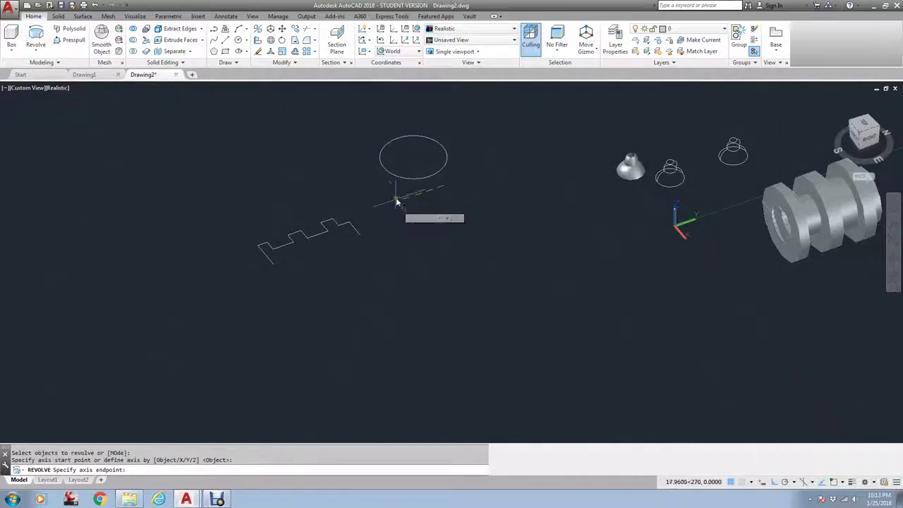
pyautogui.click(422, 193)
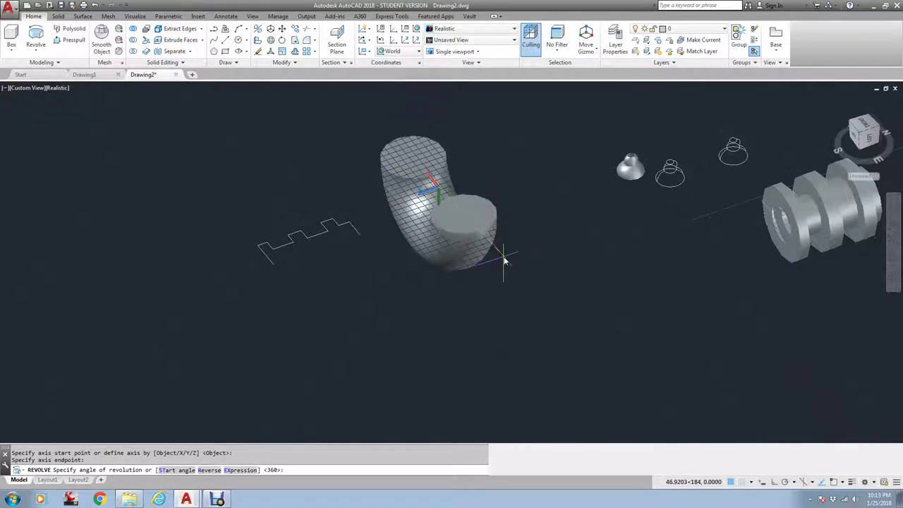
pyautogui.write('180')
pyautogui.press('Return')
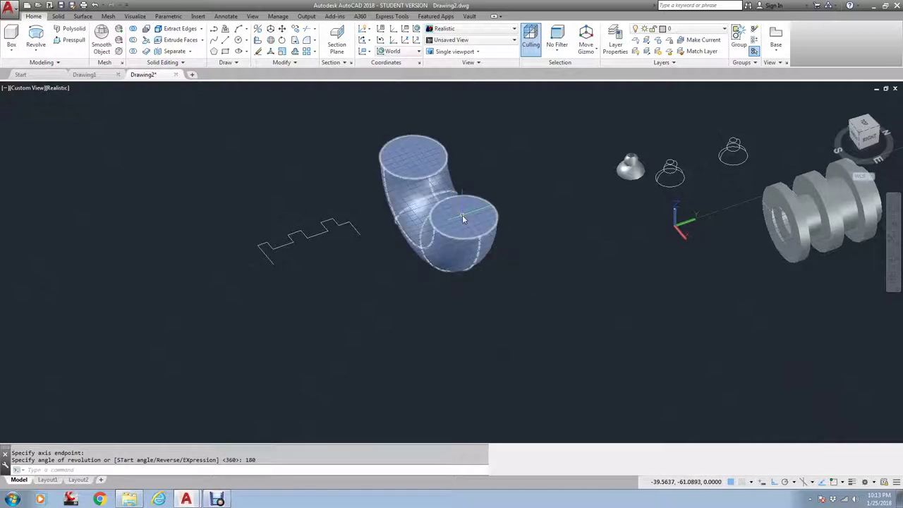
pyautogui.hotkey('ctrl', 'z')
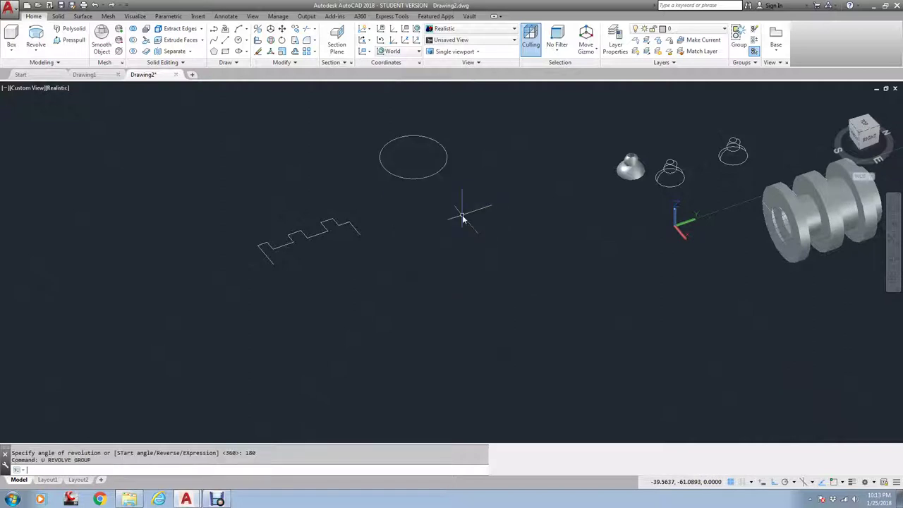
# - Revolve the circle in Surface mode about 180 degrees around an axis picked just outside it, making a hollow bend
pyautogui.click(36, 41)
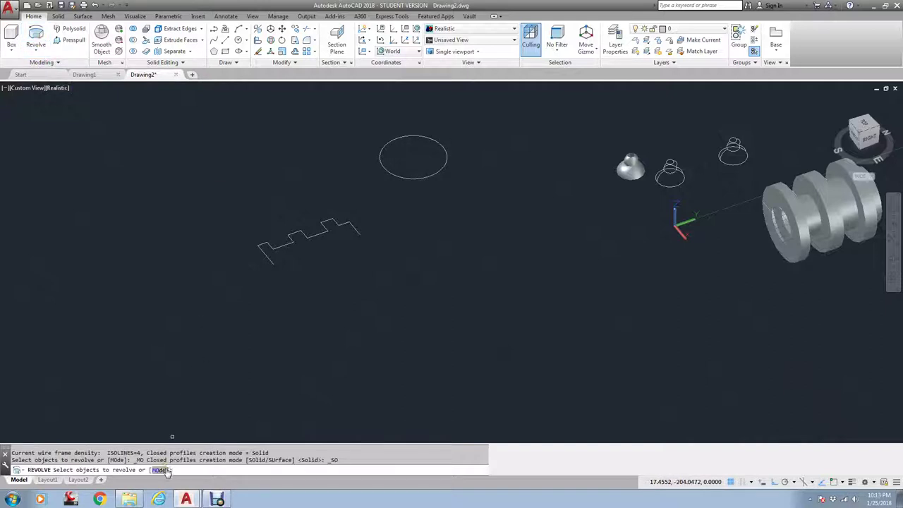
pyautogui.click(160, 470)
pyautogui.click(187, 470)
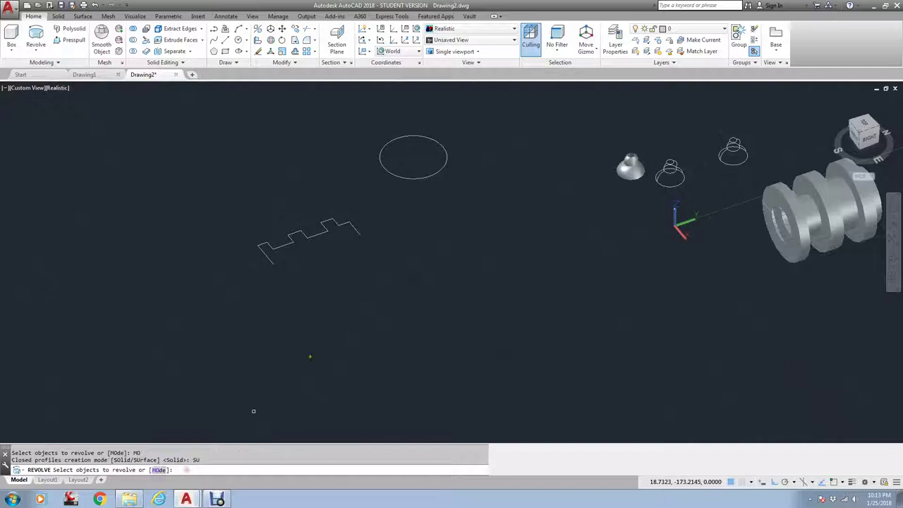
pyautogui.click(441, 170)
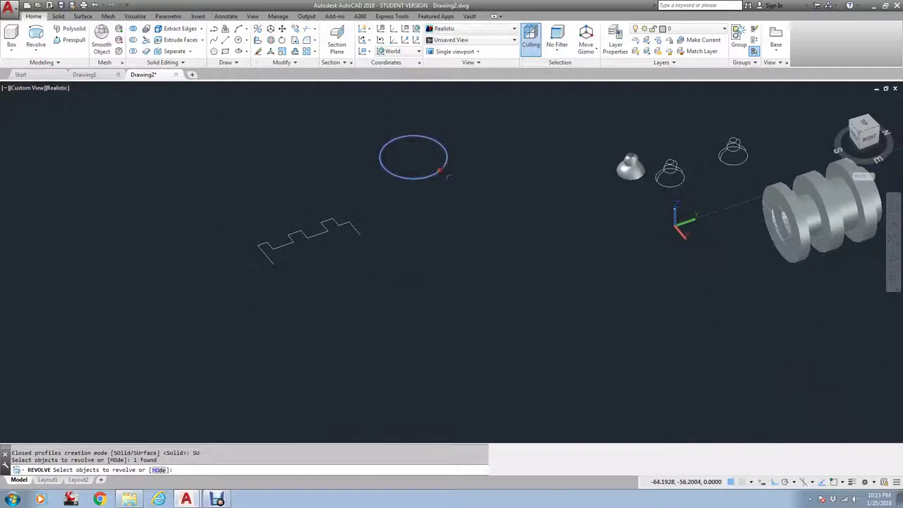
pyautogui.press('Return')
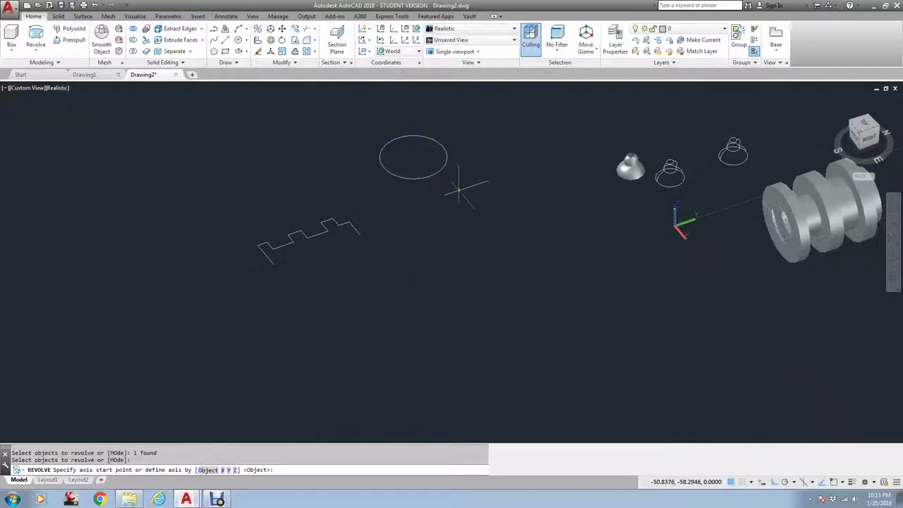
pyautogui.click(482, 190)
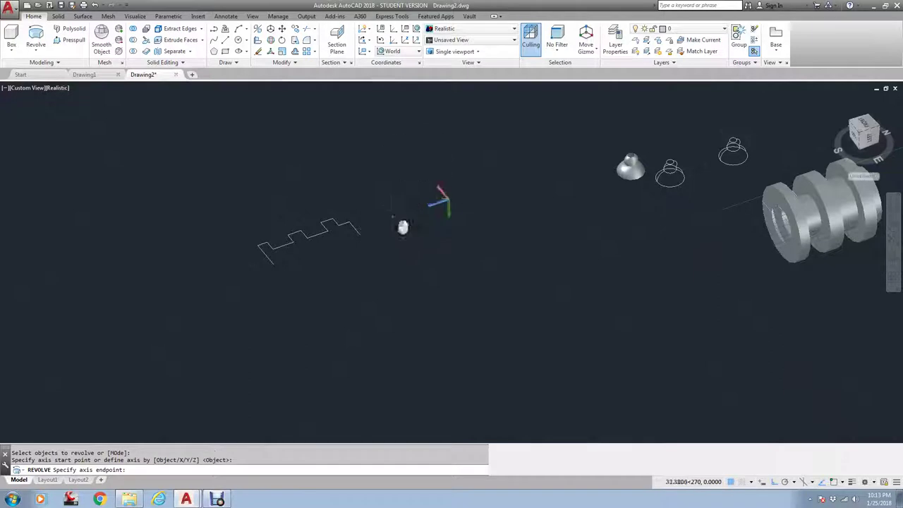
pyautogui.click(403, 226)
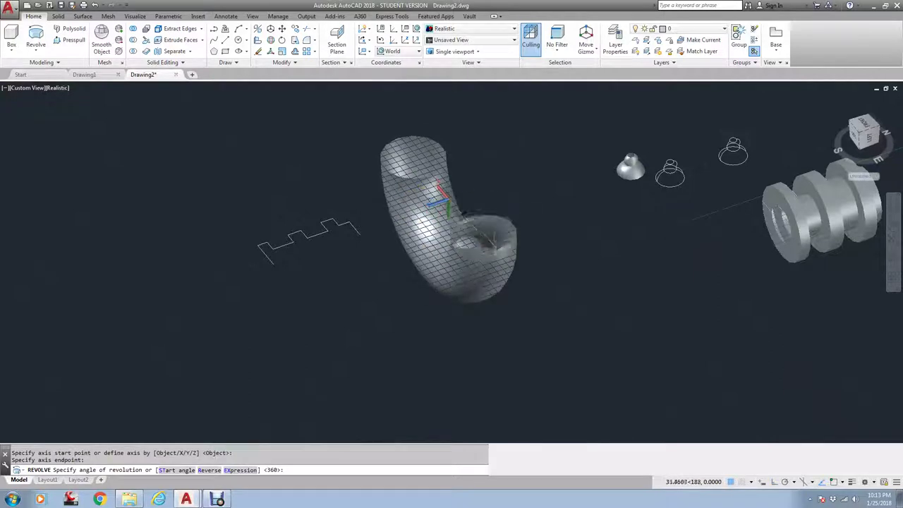
pyautogui.click(463, 214)
pyautogui.moveTo(423, 145); pyautogui.dragTo(416, 229, button='middle')
pyautogui.press('Escape')
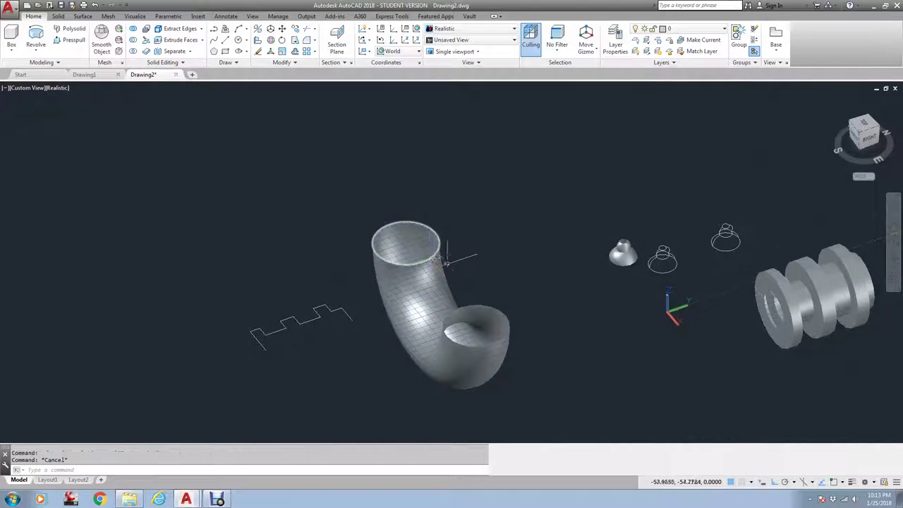
pyautogui.scroll(-5, 450, 262)
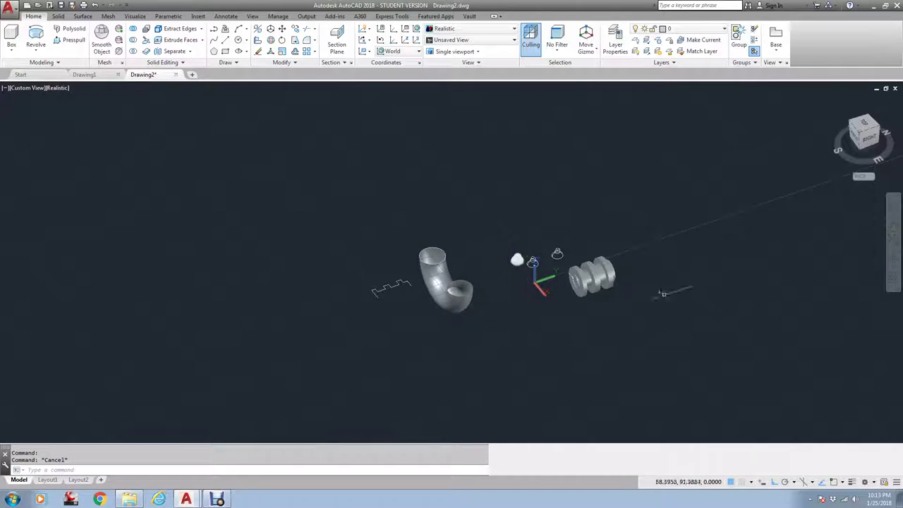
pyautogui.scroll(4, 635, 281)
pyautogui.scroll(3, 514, 267)
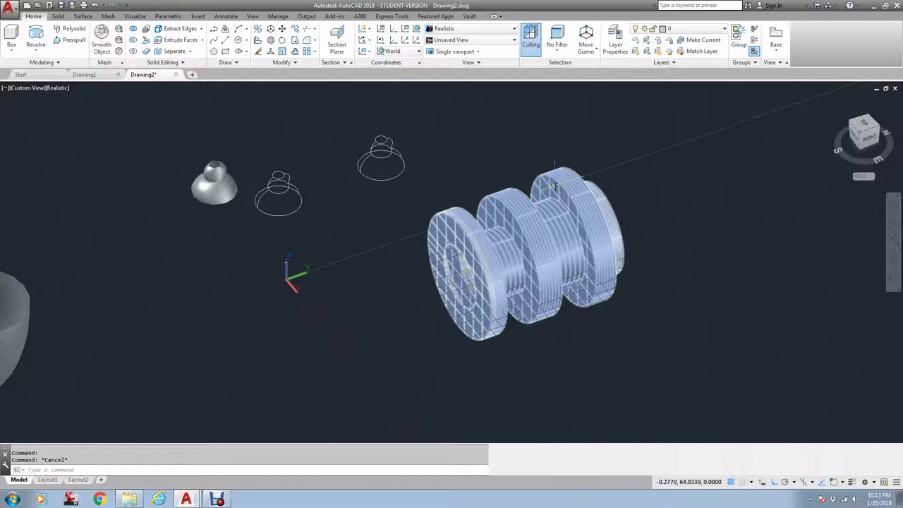
pyautogui.scroll(2, 555, 185)
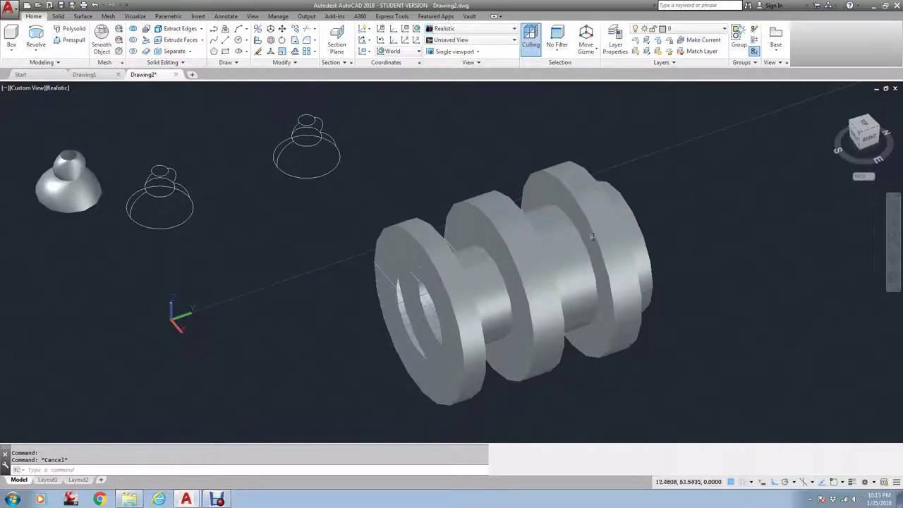
pyautogui.moveTo(359, 259); pyautogui.dragTo(665, 252, button='middle')
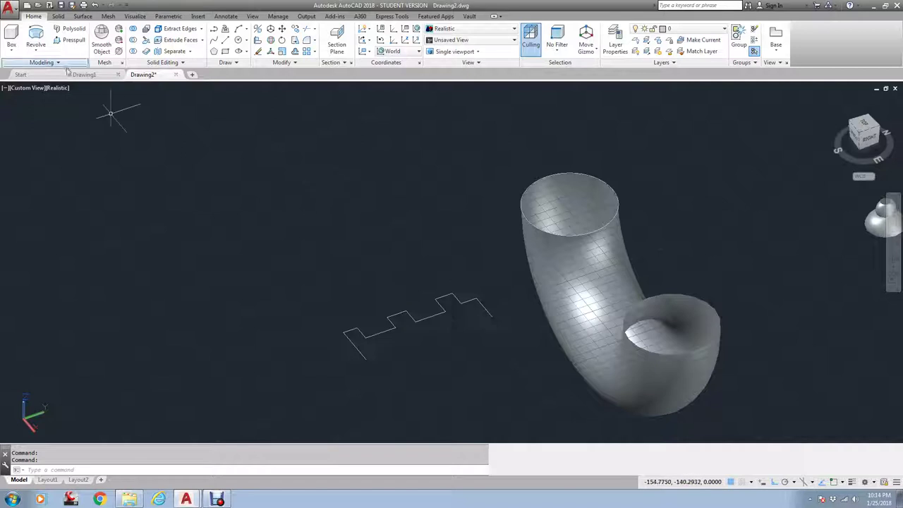
pyautogui.click(41, 49)
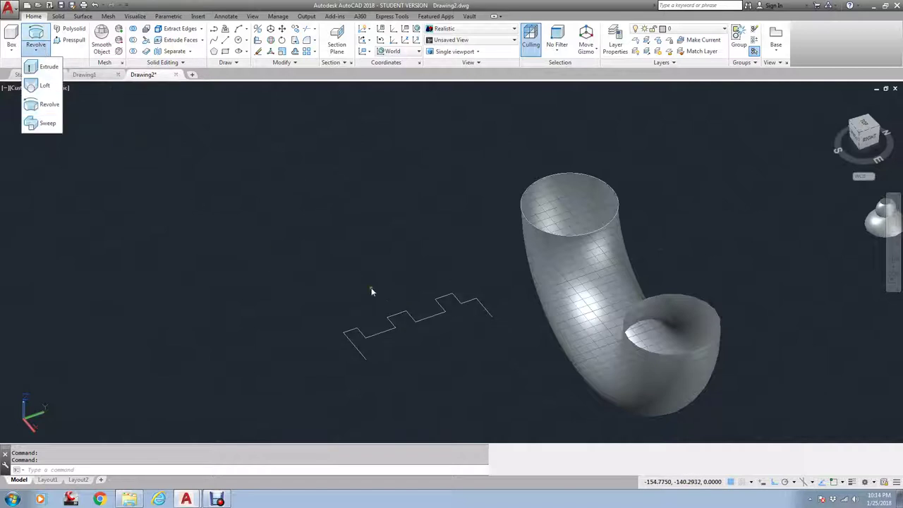
pyautogui.click(412, 328)
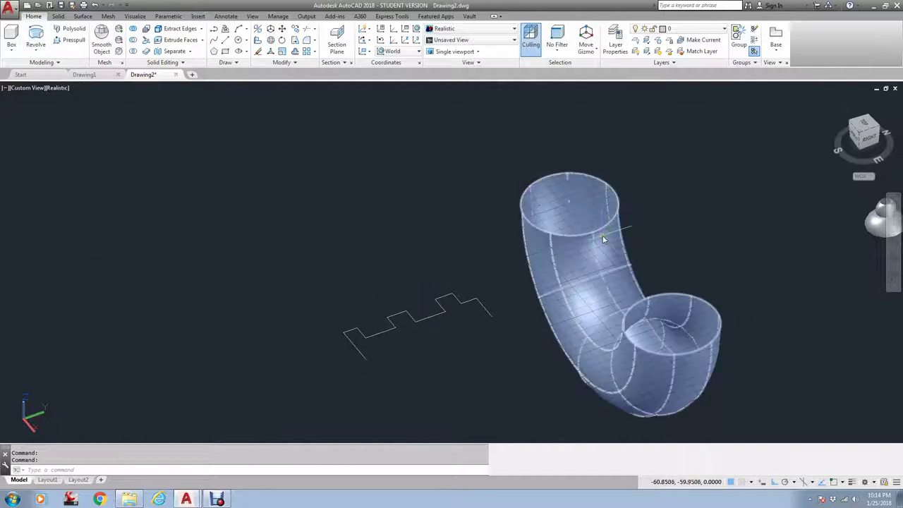
# - Draw a second circle in the empty space beyond the stepped profile, near the upper opening of the hollow bend
pyautogui.write('c')
pyautogui.press('Return')
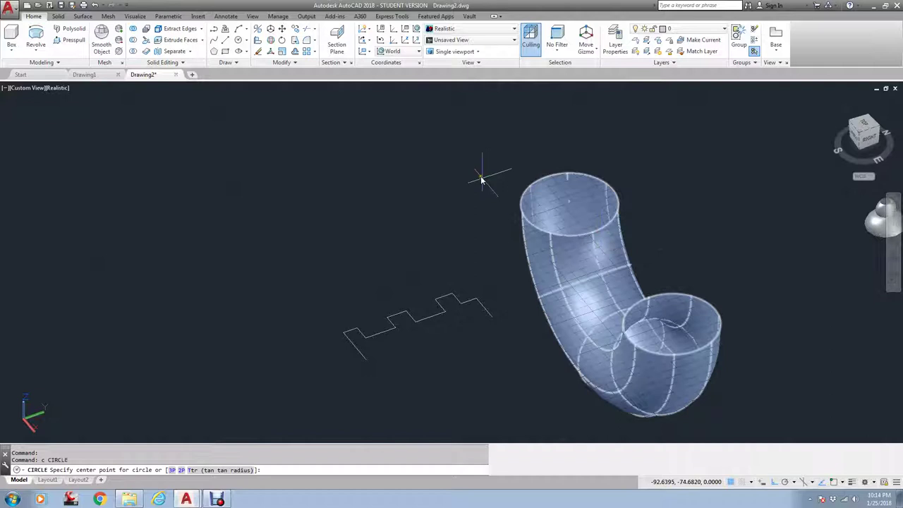
pyautogui.click(446, 131)
pyautogui.click(457, 162)
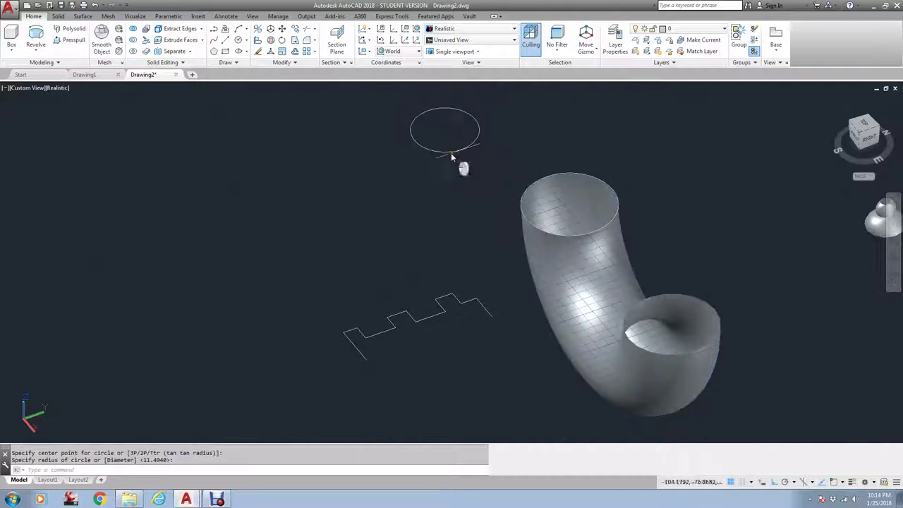
pyautogui.press('Escape')
pyautogui.press('Escape')
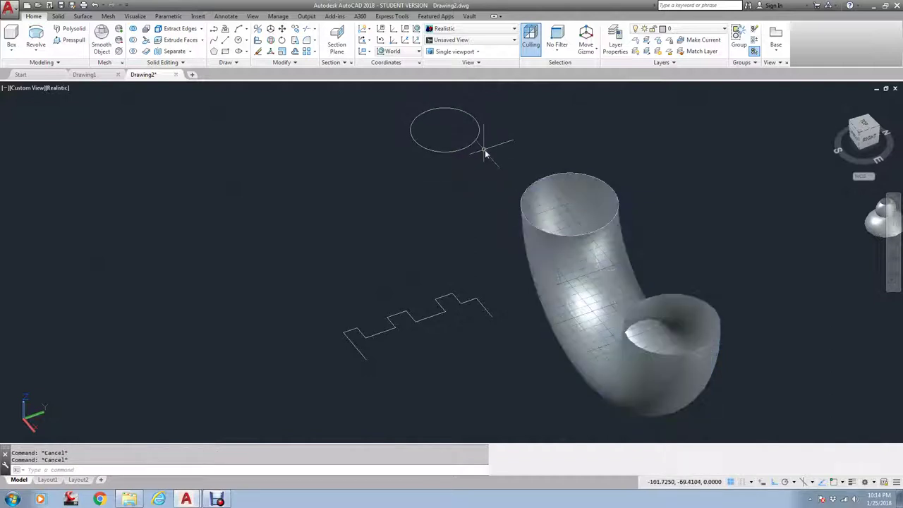